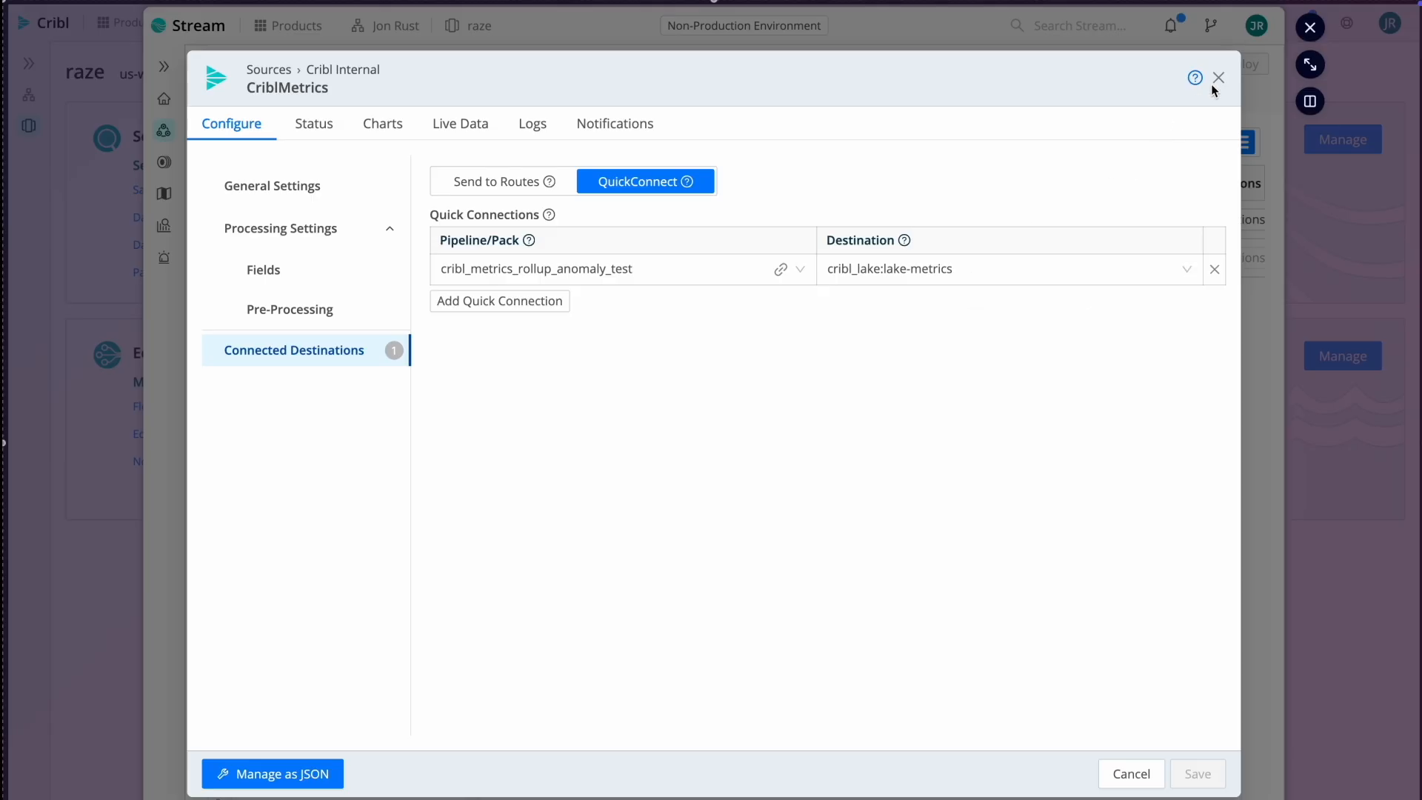
Close the CriblMetrics source and the Stream view, and open the Search product in full view
{"action": "left_click", "coordinate": [1218, 79]}
{"action": "left_click", "coordinate": [1309, 27]}
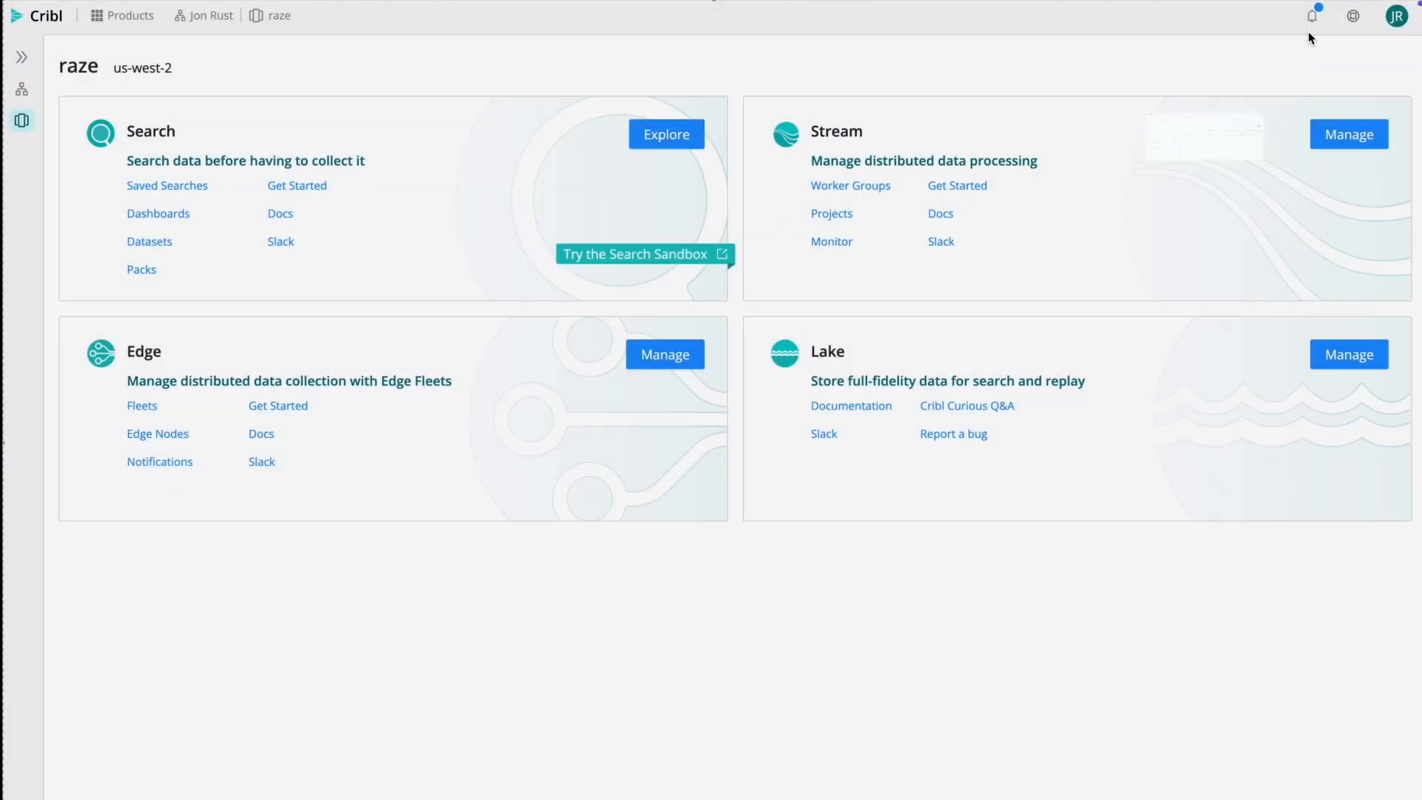
{"action": "left_click", "coordinate": [687, 135]}
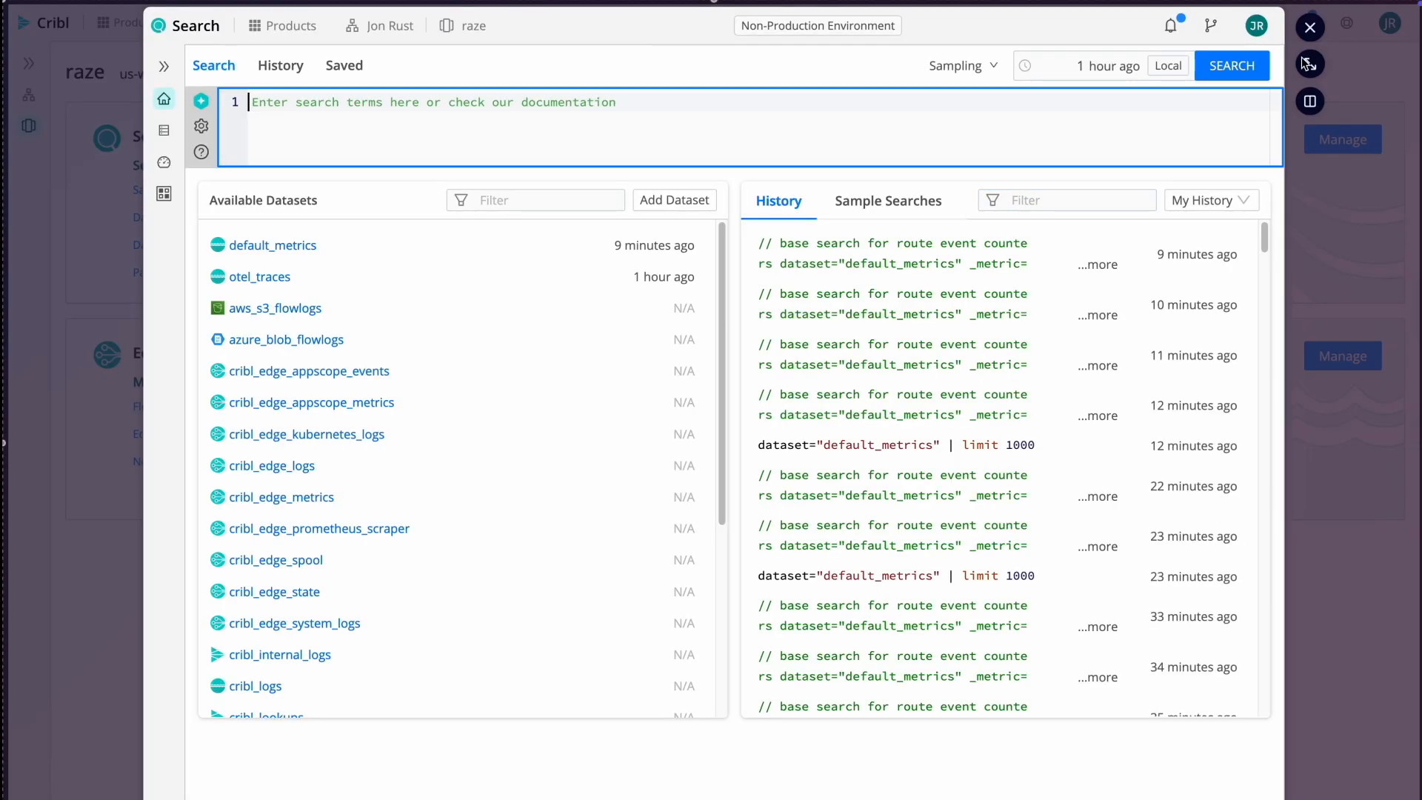
{"action": "left_click", "coordinate": [1308, 65]}
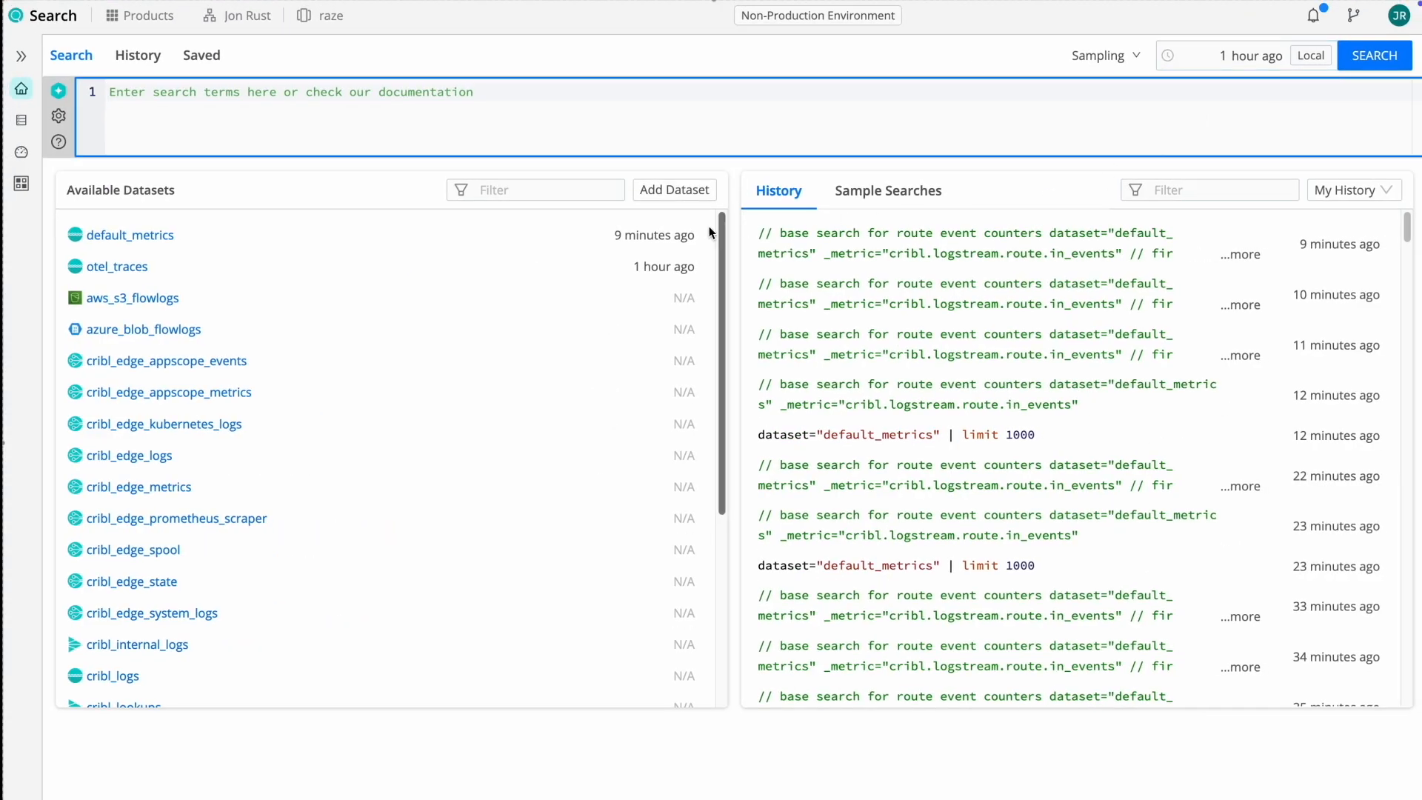
Search the default_metrics dataset with a limit of 1000 and inspect the values of the _metric field
{"action": "left_click", "coordinate": [636, 231]}
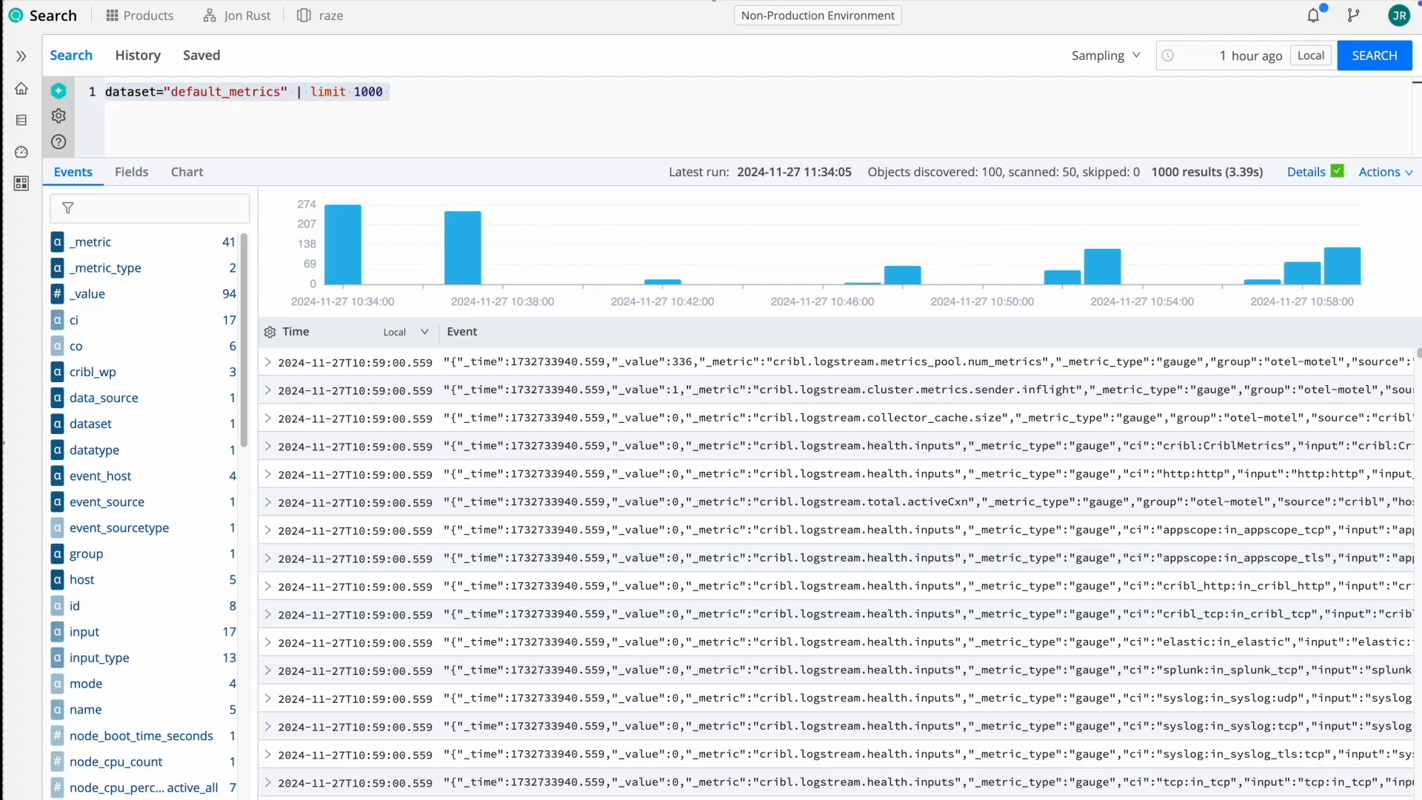
{"action": "left_click", "coordinate": [613, 129]}
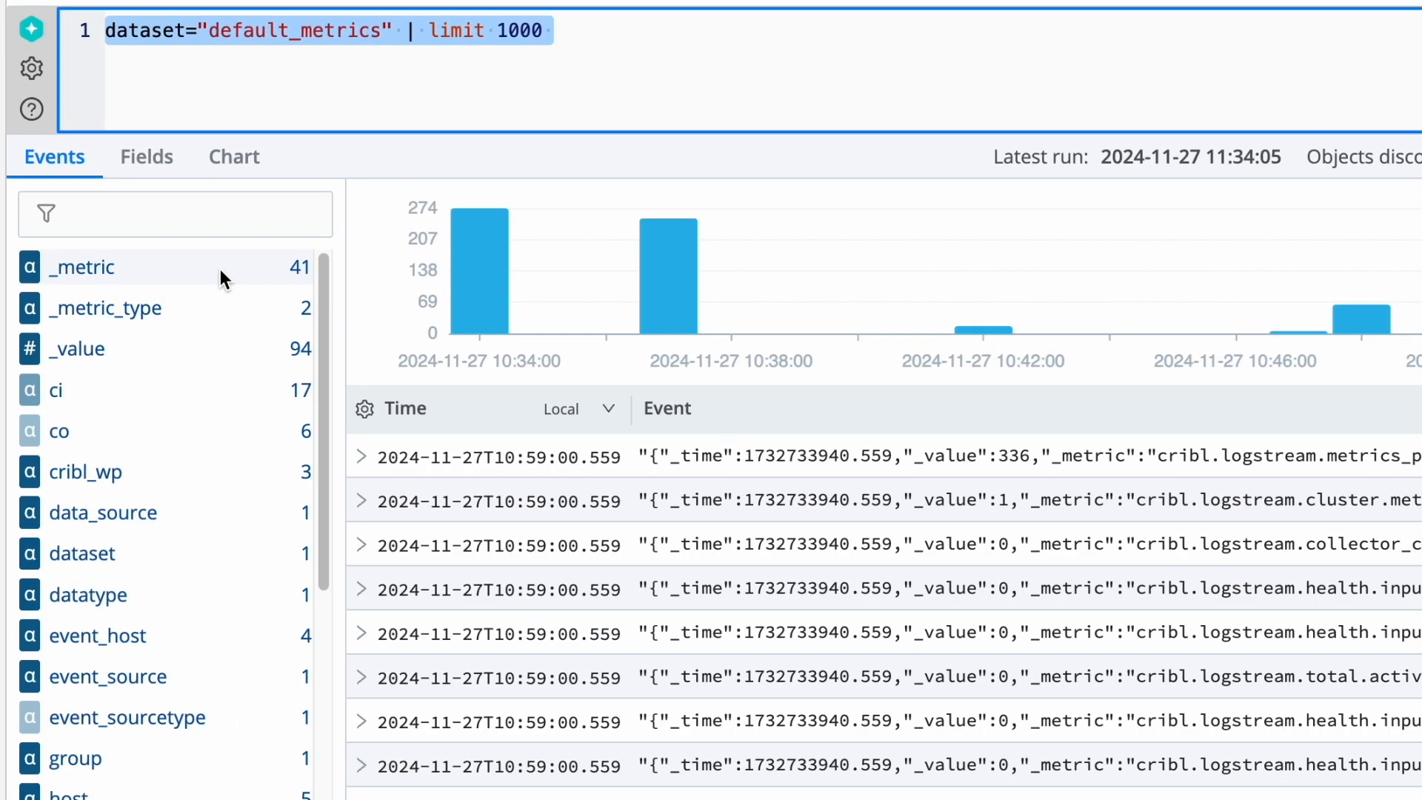
{"action": "left_click", "coordinate": [217, 272]}
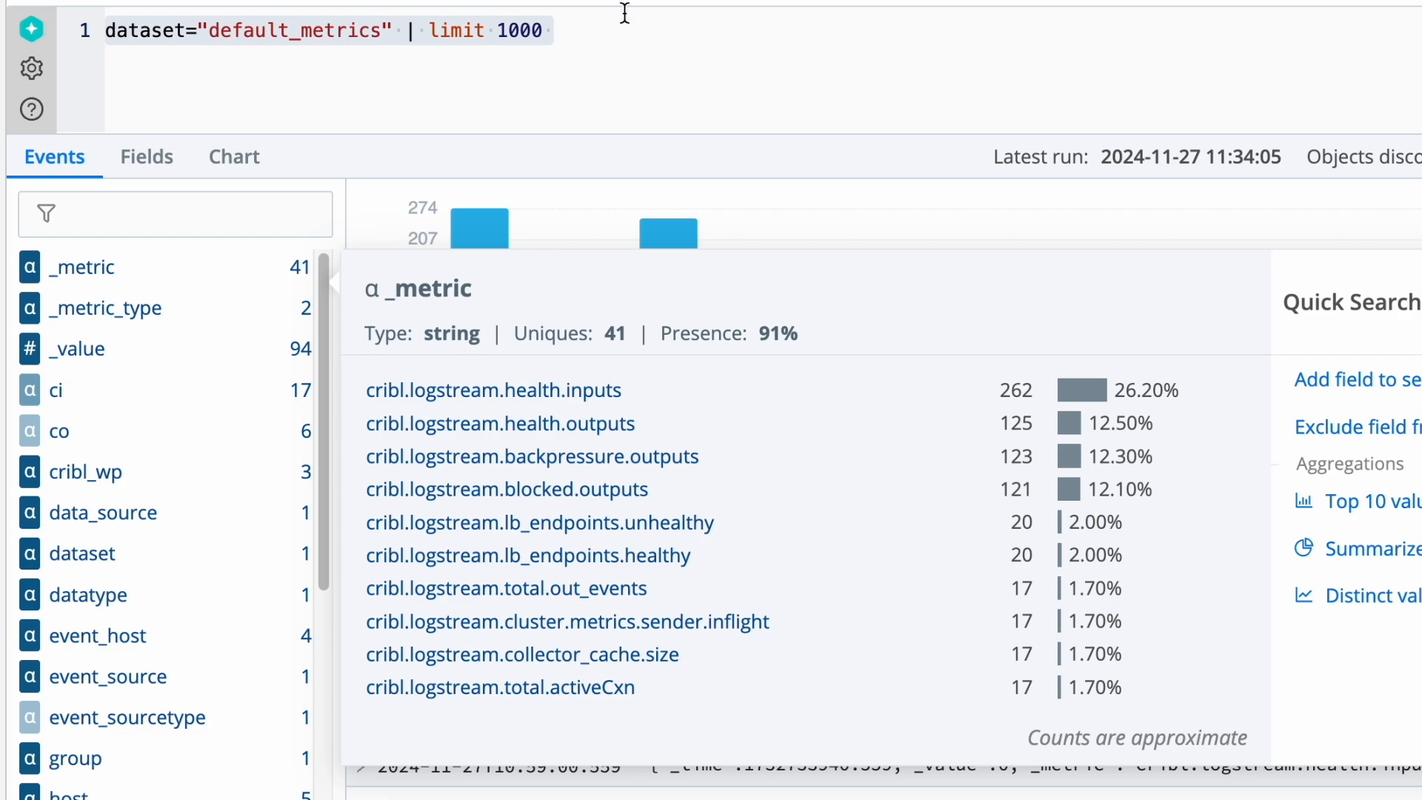
Replace the query with "// base search for route event counters" and dataset="default_metrics" _metric="cribl.logstream.route.in_events", run it, and expand the first event
{"action": "left_click", "coordinate": [616, 36]}
{"action": "key", "text": "ctrl+a"}
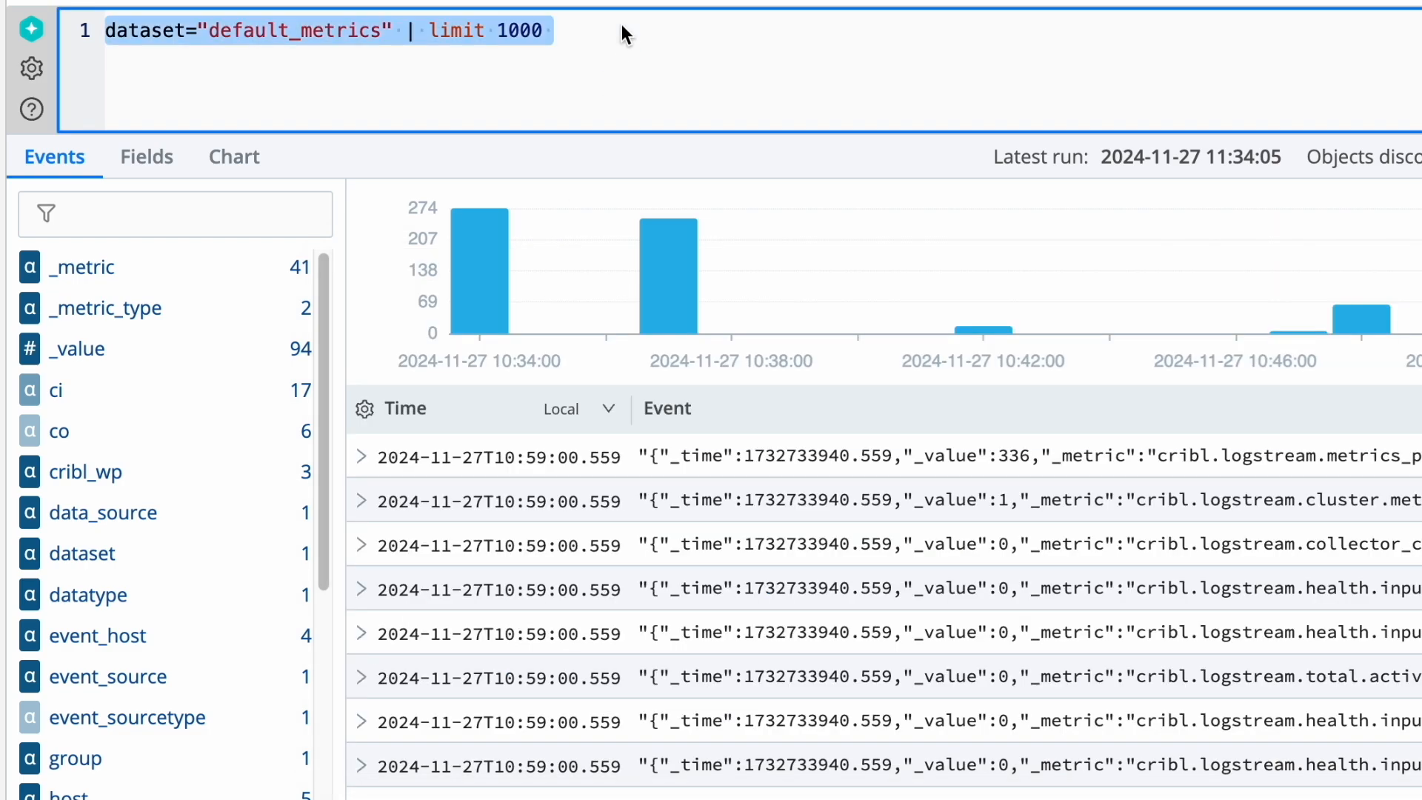
{"action": "key", "text": "BackSpace"}
{"action": "type", "text": "// base search for route event counters dataset=\"default_metrics\" _metric=\"cribl.logstream.route.in_events\""}
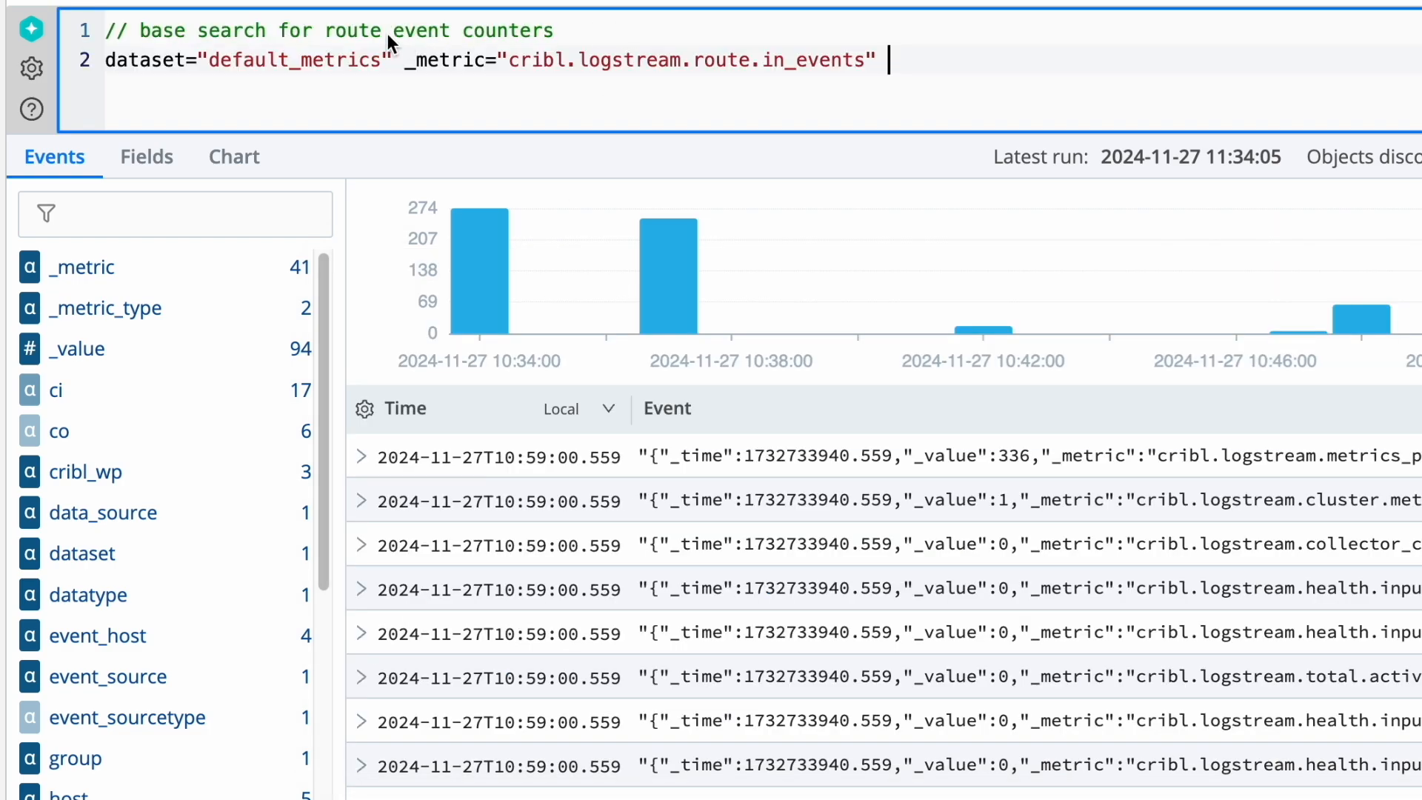
{"action": "left_click_drag", "start_coordinate": [360, 30], "coordinate": [505, 25]}
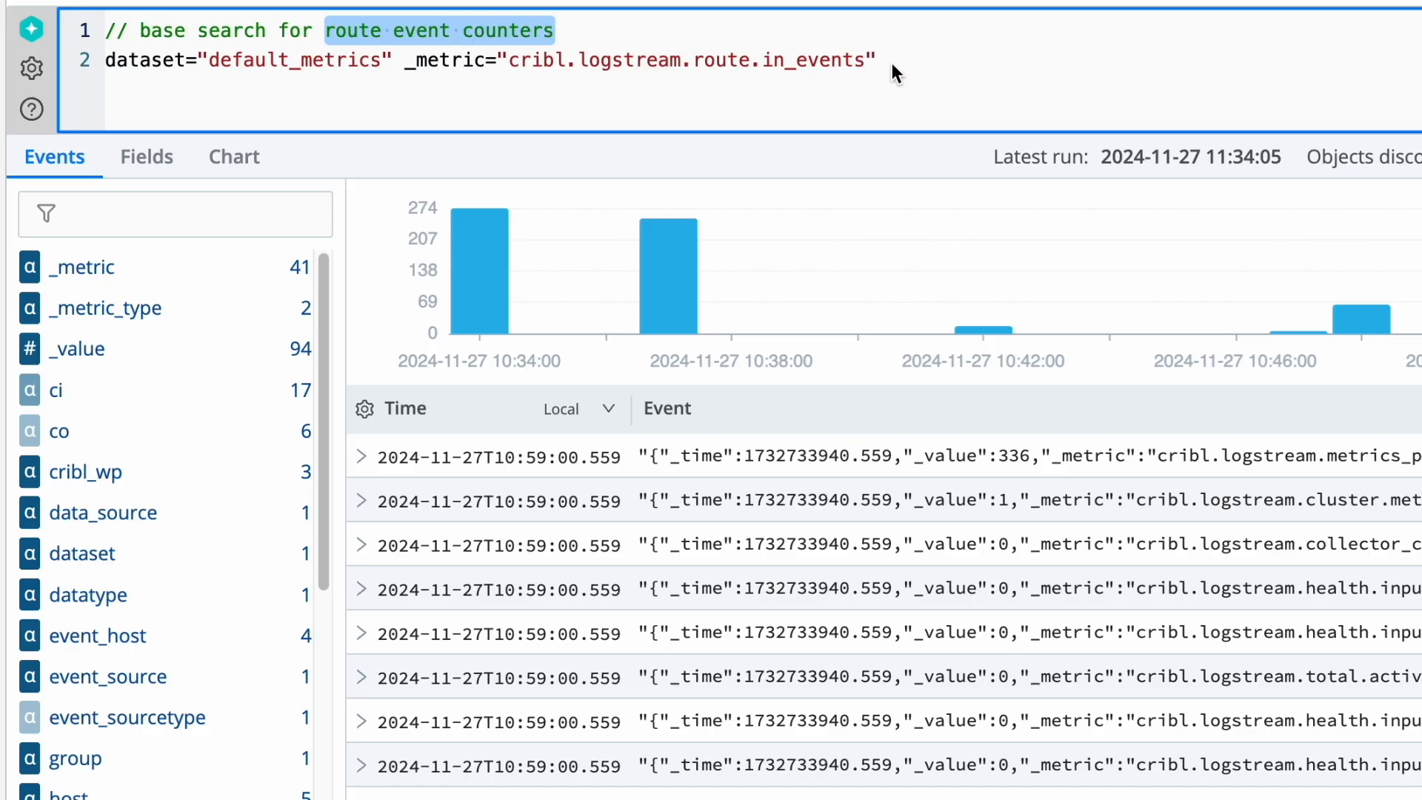
{"action": "left_click", "coordinate": [922, 59]}
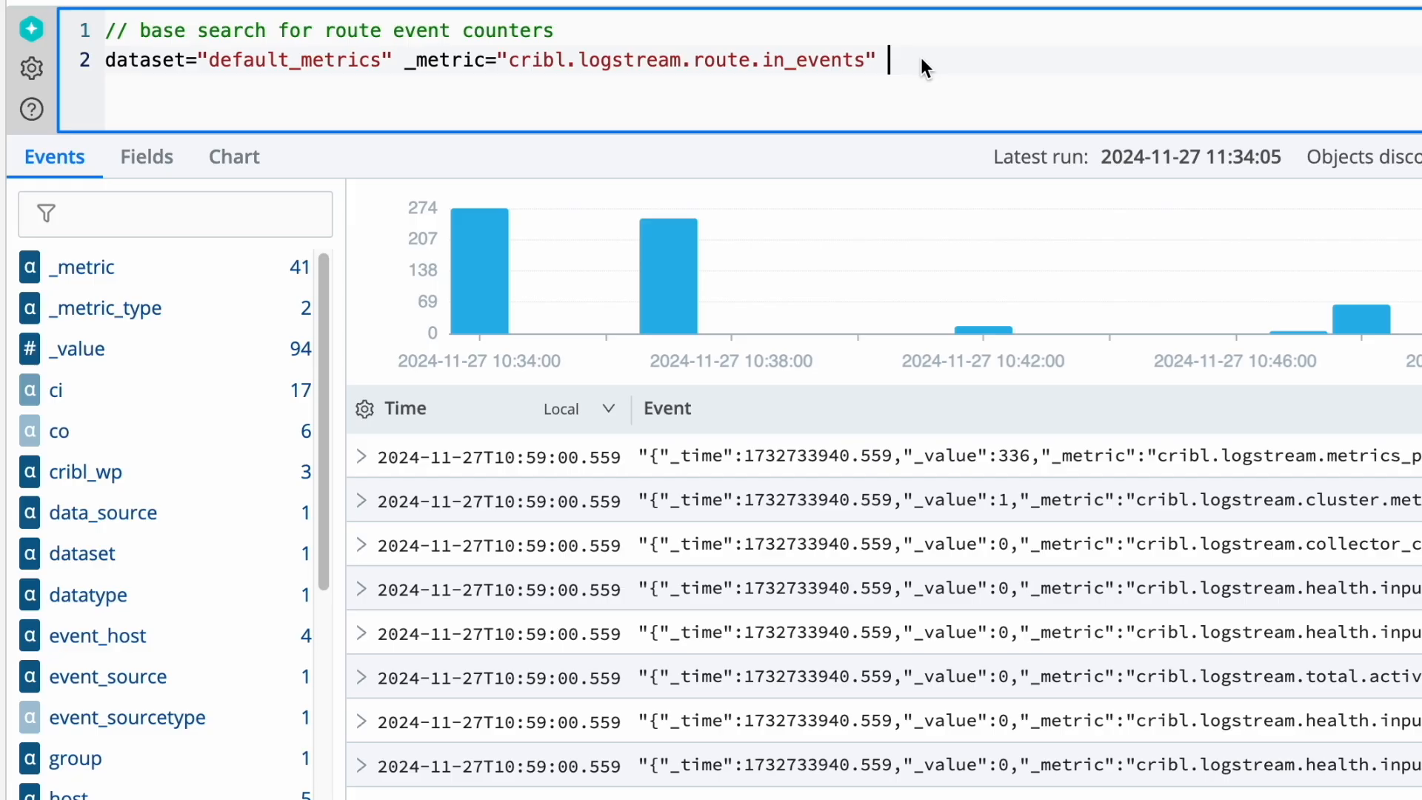
{"action": "key", "text": "super+Return"}
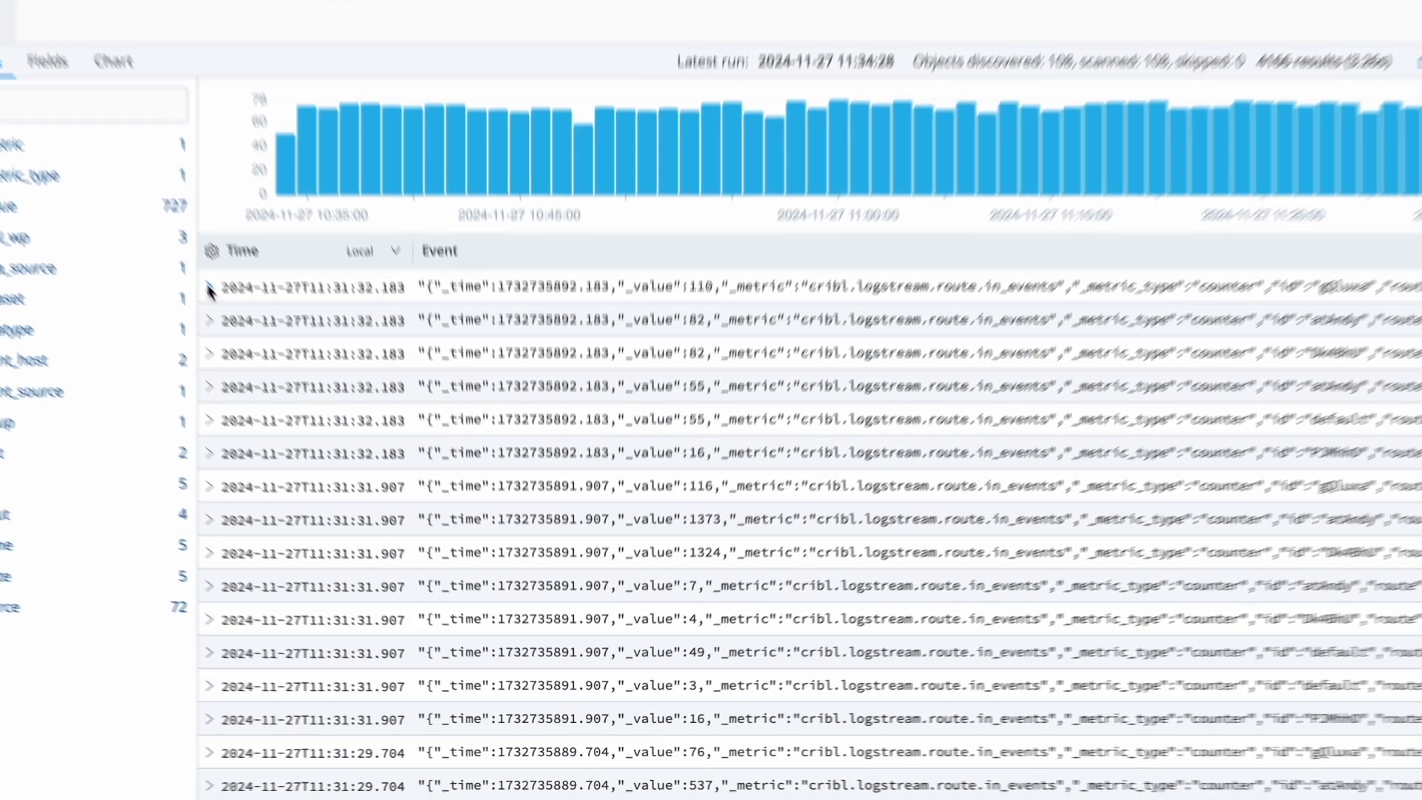
{"action": "left_click", "coordinate": [269, 362]}
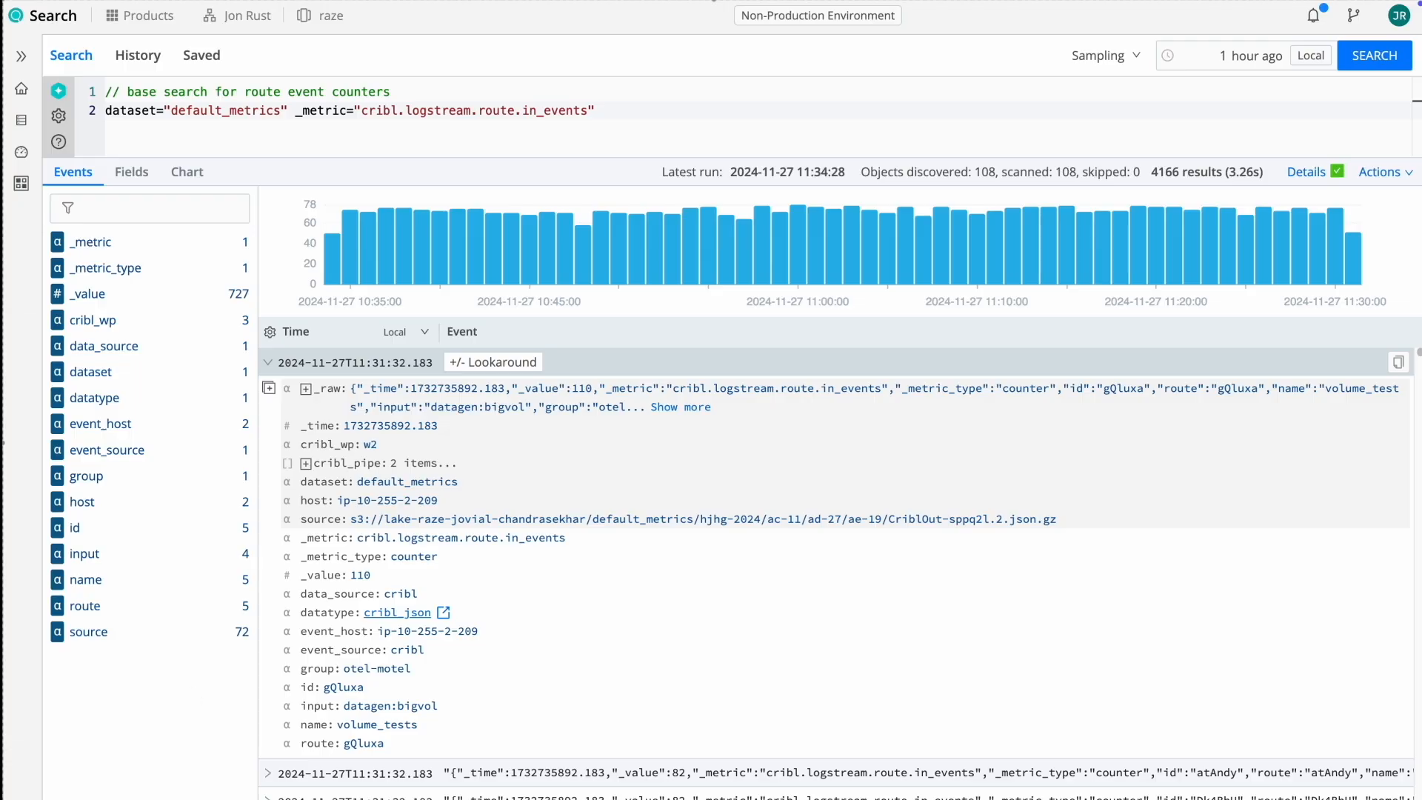
Append "// first aggregate the raw results into 5 min windows" and "| summarize events=sum(_value) by _time=bin(_time,5m), name, group", run it, and collapse the chart
{"action": "left_click", "coordinate": [362, 142]}
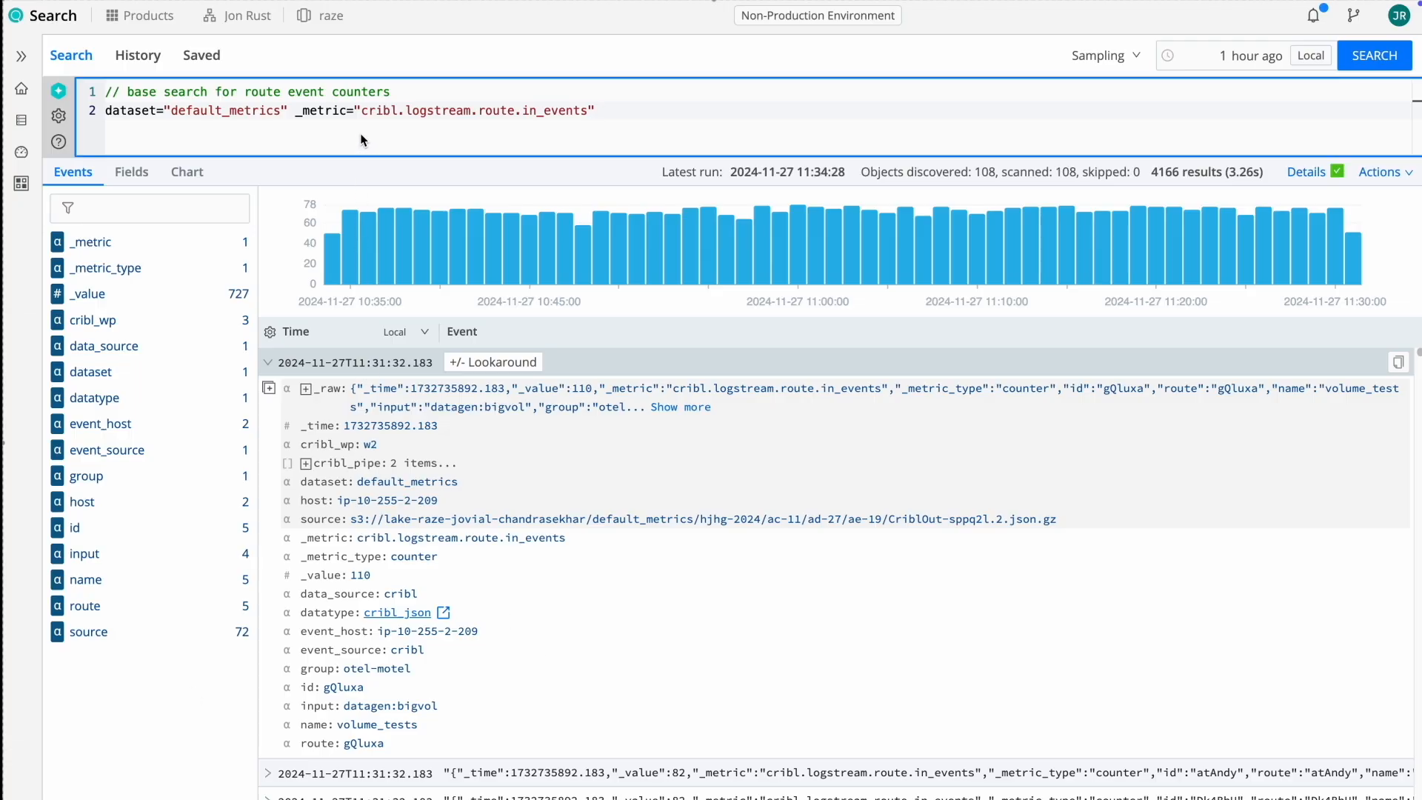
{"action": "key", "text": "Return"}
{"action": "type", "text": "// first aggregate the raw results into 5 min windows | summarize events=sum(_value) by _time=bin(_time,5m), name, group"}
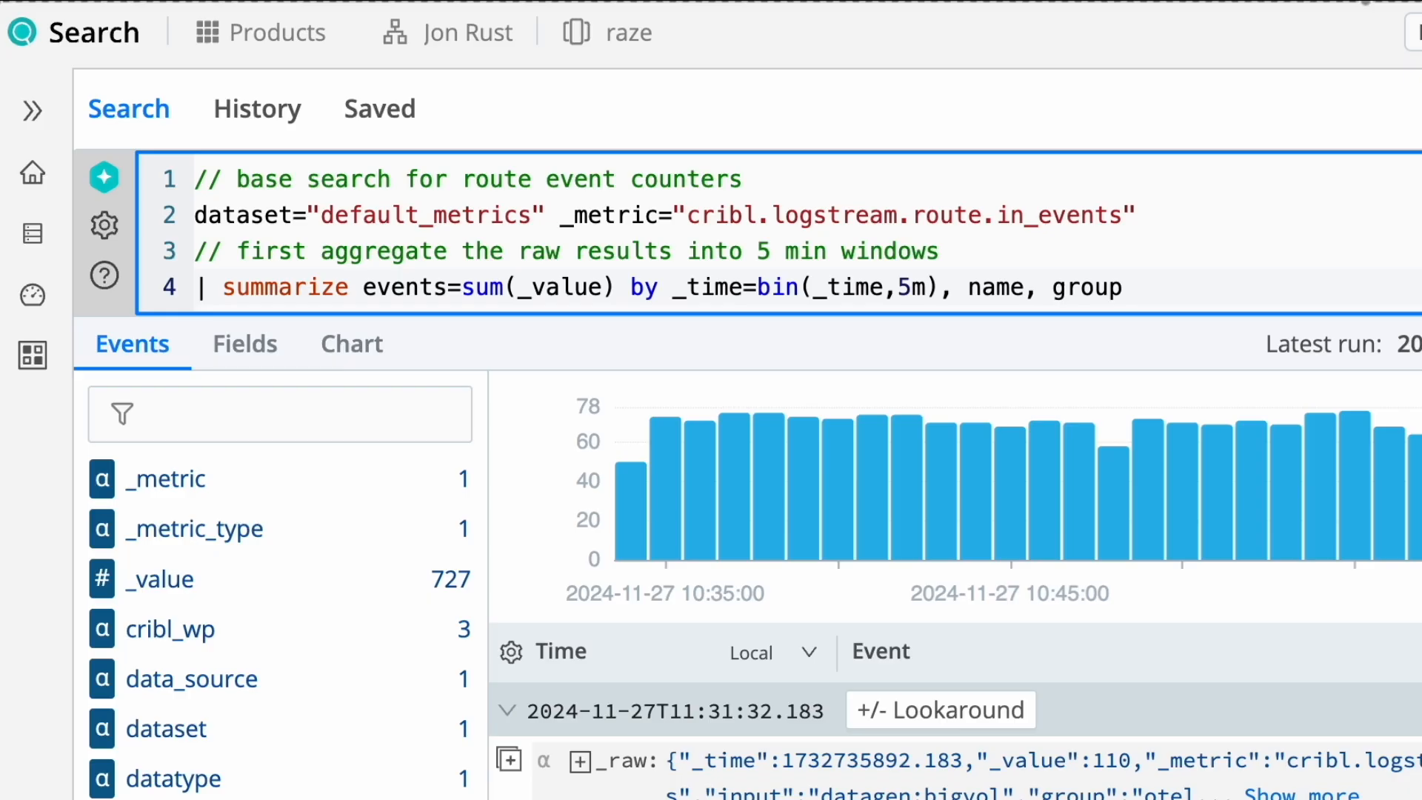
{"action": "key", "text": "super+Return"}
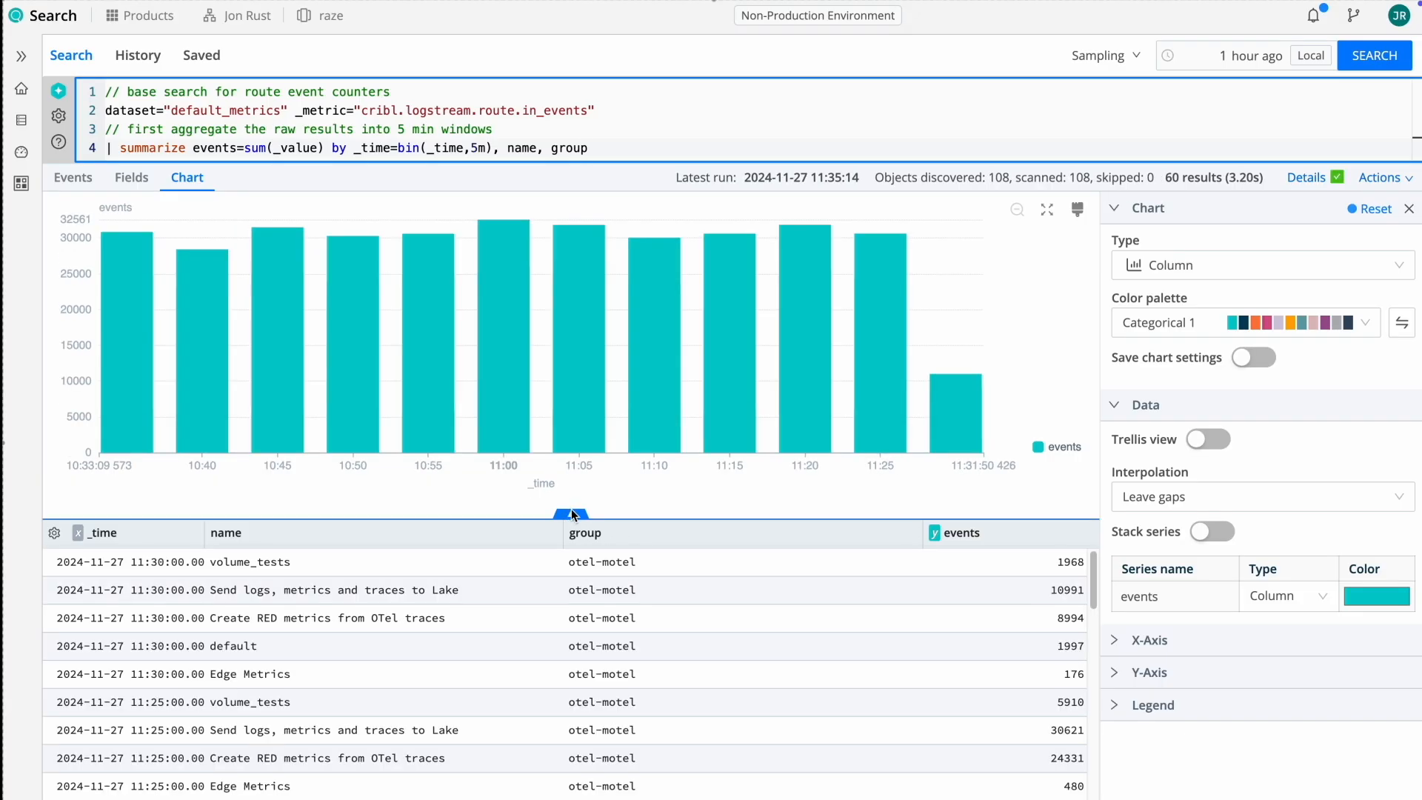
{"action": "left_click", "coordinate": [571, 514]}
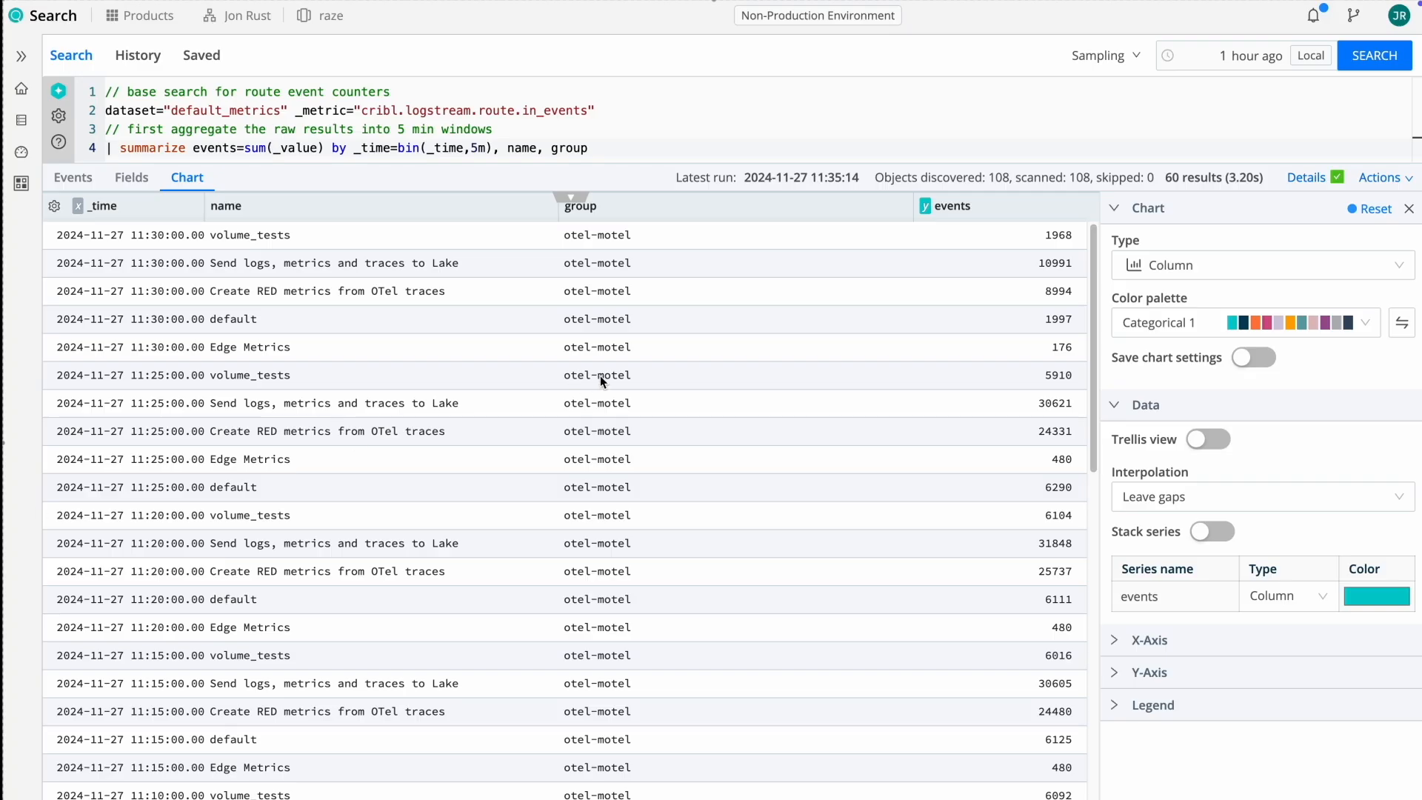
Append "// let's add stdev and avg to each row" and "| eventstats STDEV=stdev(events), AVG=avg(events) by name, group", and run the query
{"action": "left_click", "coordinate": [637, 149]}
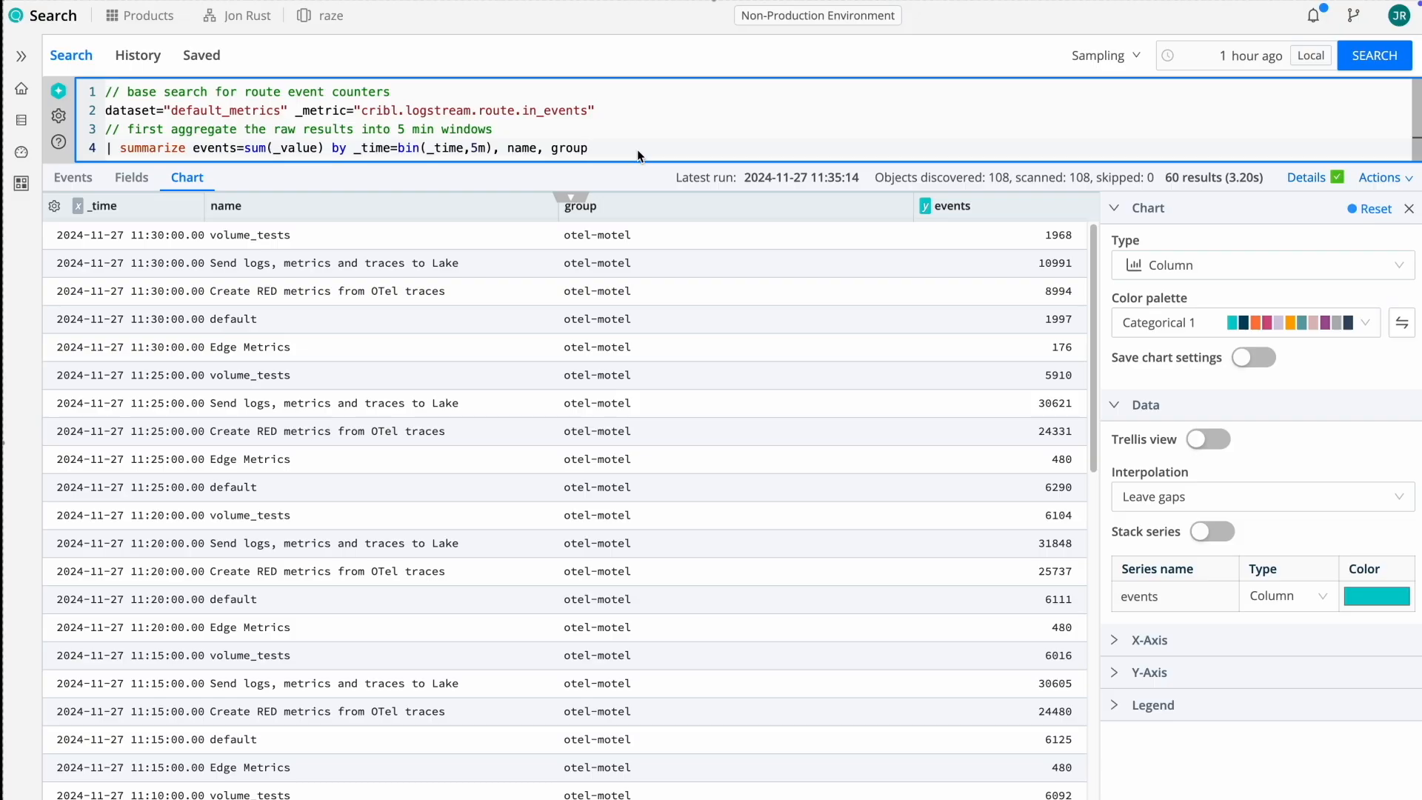
{"action": "key", "text": "Return"}
{"action": "type", "text": "// let's add stdev and avg to each row | eventstats STDEV=stdev(events), AVG=avg(events) by name, group"}
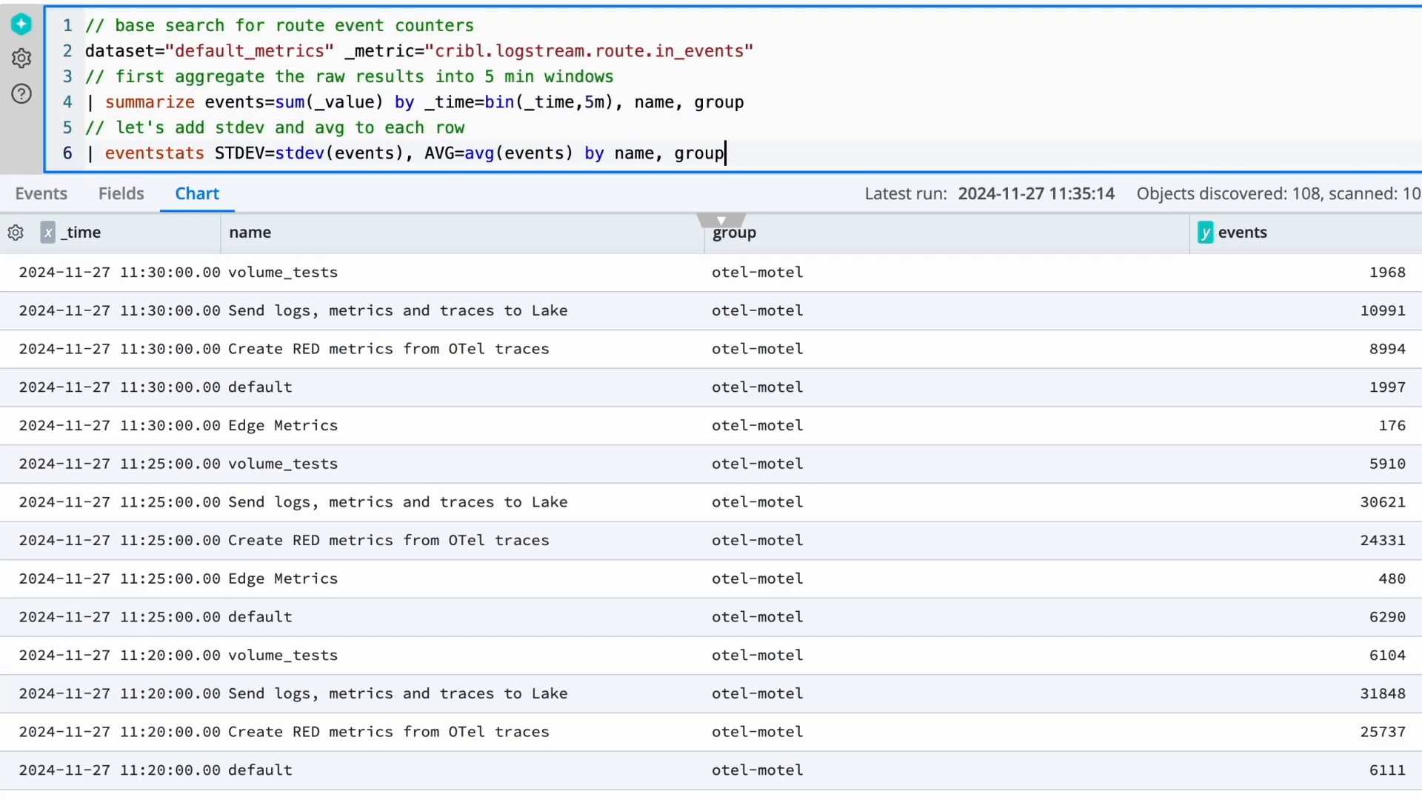
{"action": "key", "text": "Return"}
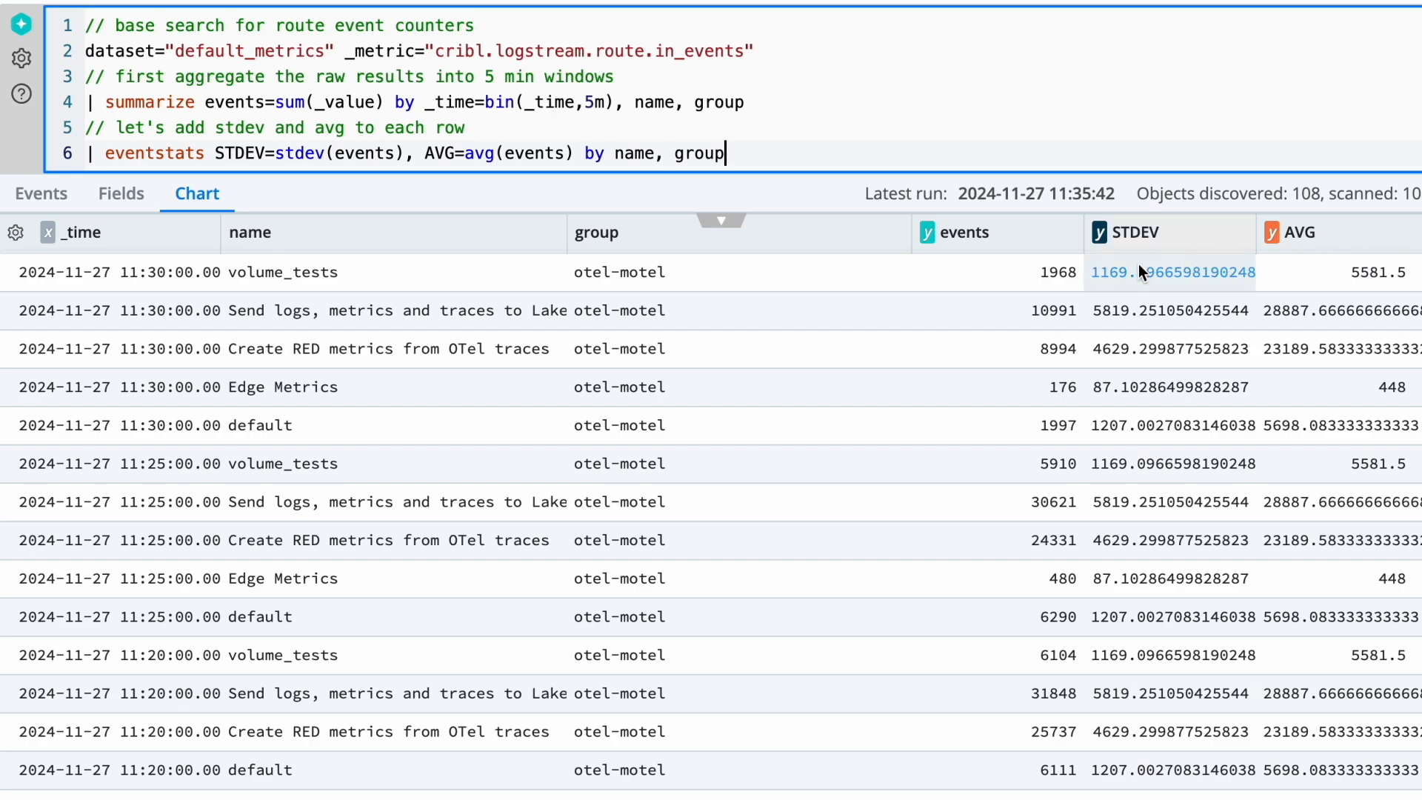
{"action": "left_click_drag", "start_coordinate": [1088, 271], "coordinate": [1127, 275]}
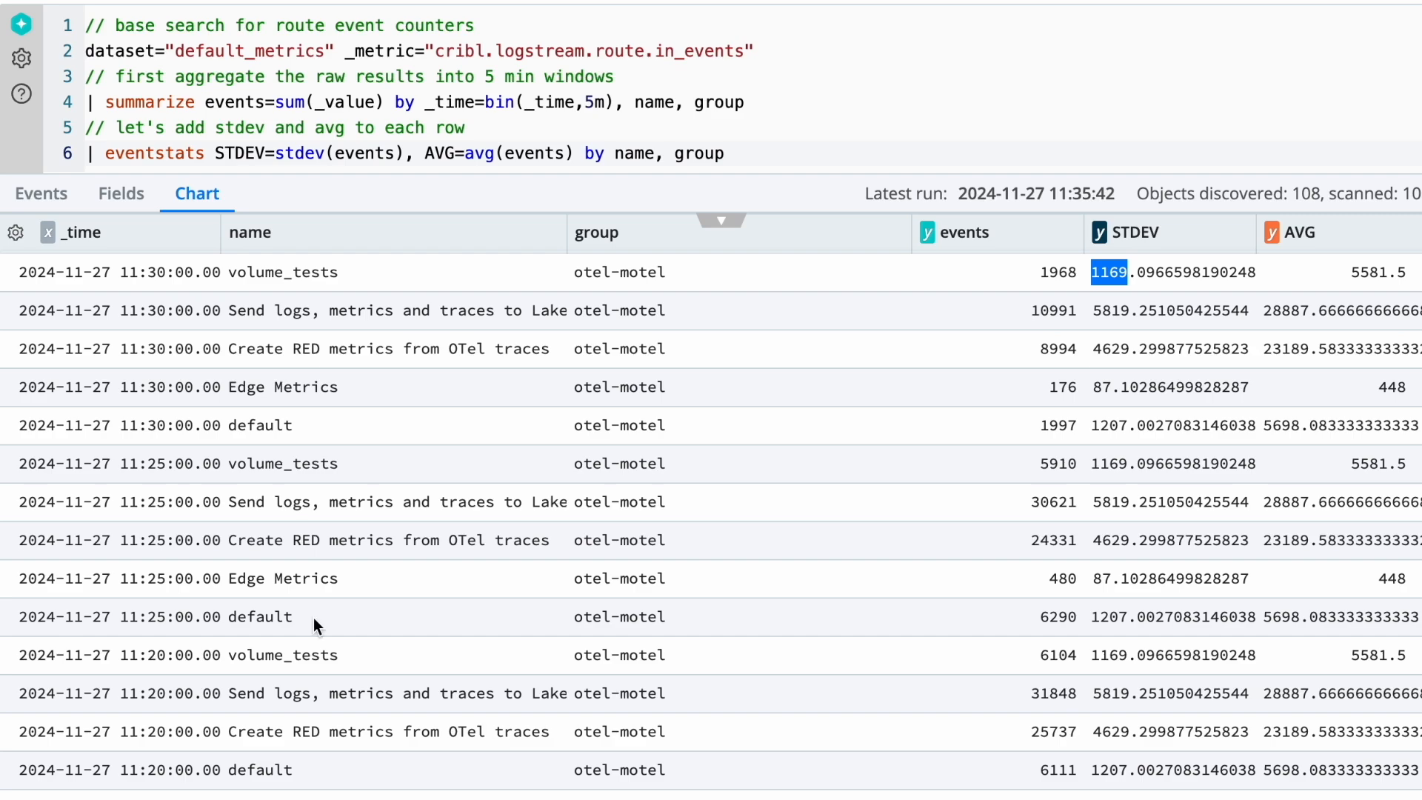
Add a comment about exceeding 2 stdevs and "| where events > (AVG + STDEV*2) or events < (AVG - STDEV*2)", and run the query
{"action": "left_click", "coordinate": [821, 150]}
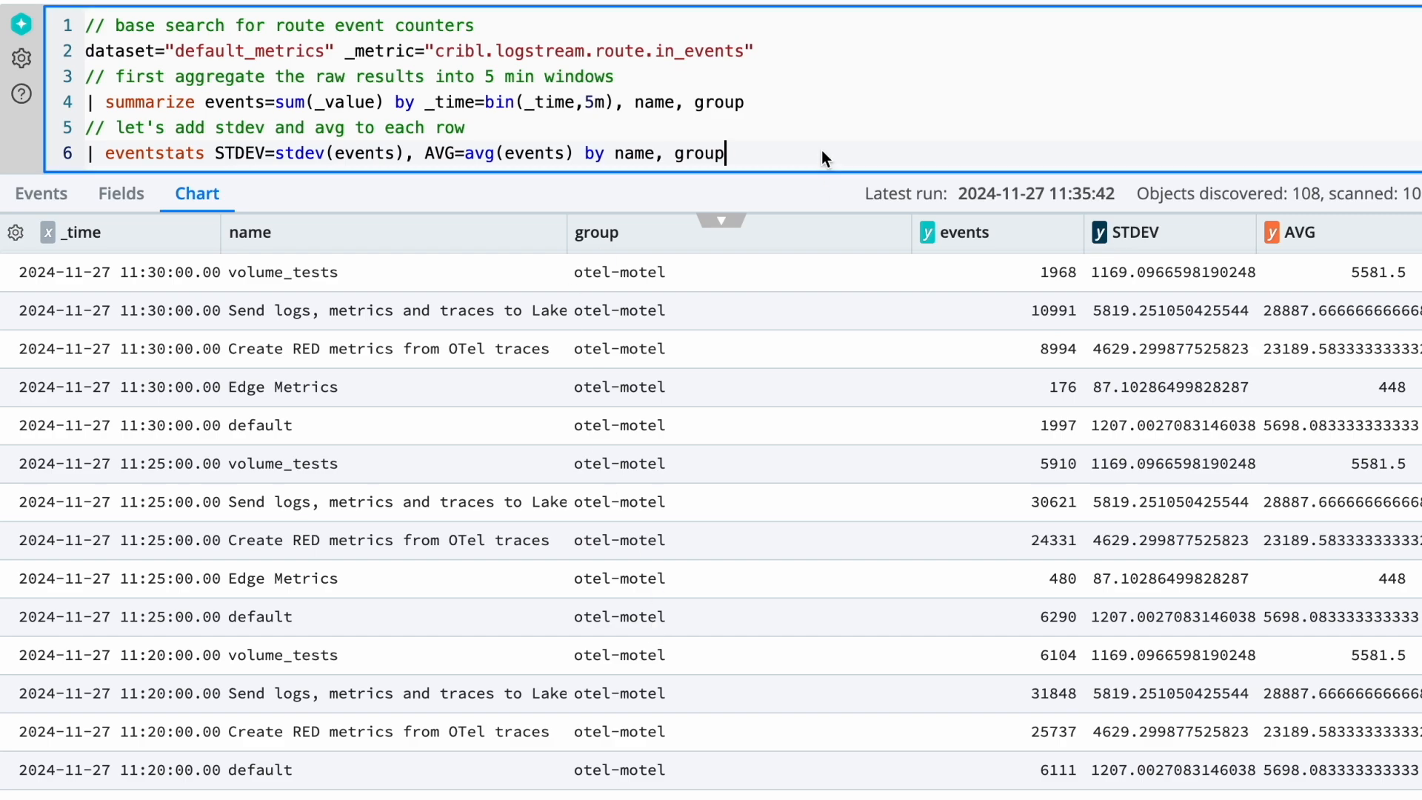
{"action": "key", "text": "Return"}
{"action": "type", "text": "// now only show the time/route combos that exceed 2 stdevs | where events > (AVG + STDEV*2) or events < (AVG - STDEV*2)"}
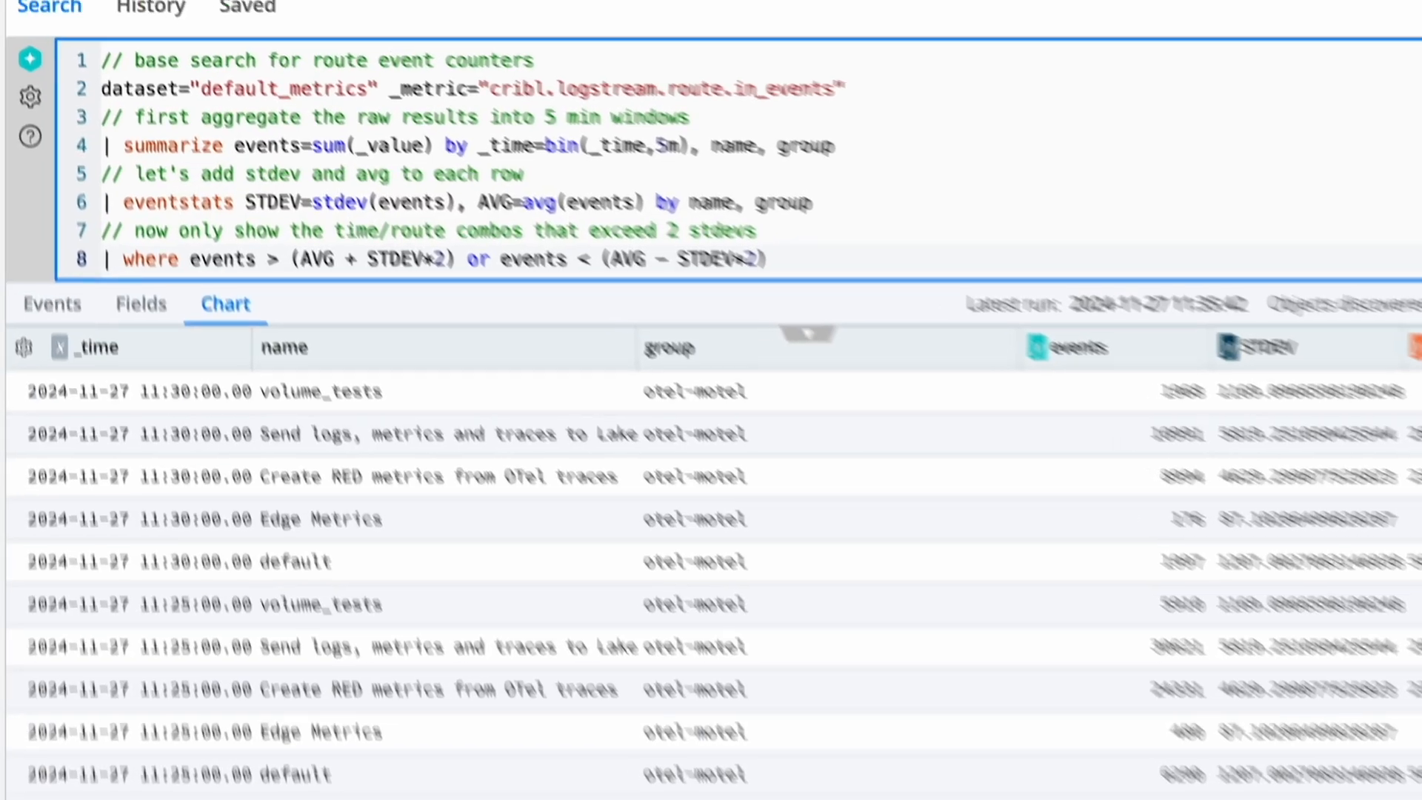
{"action": "key", "text": "super+Return"}
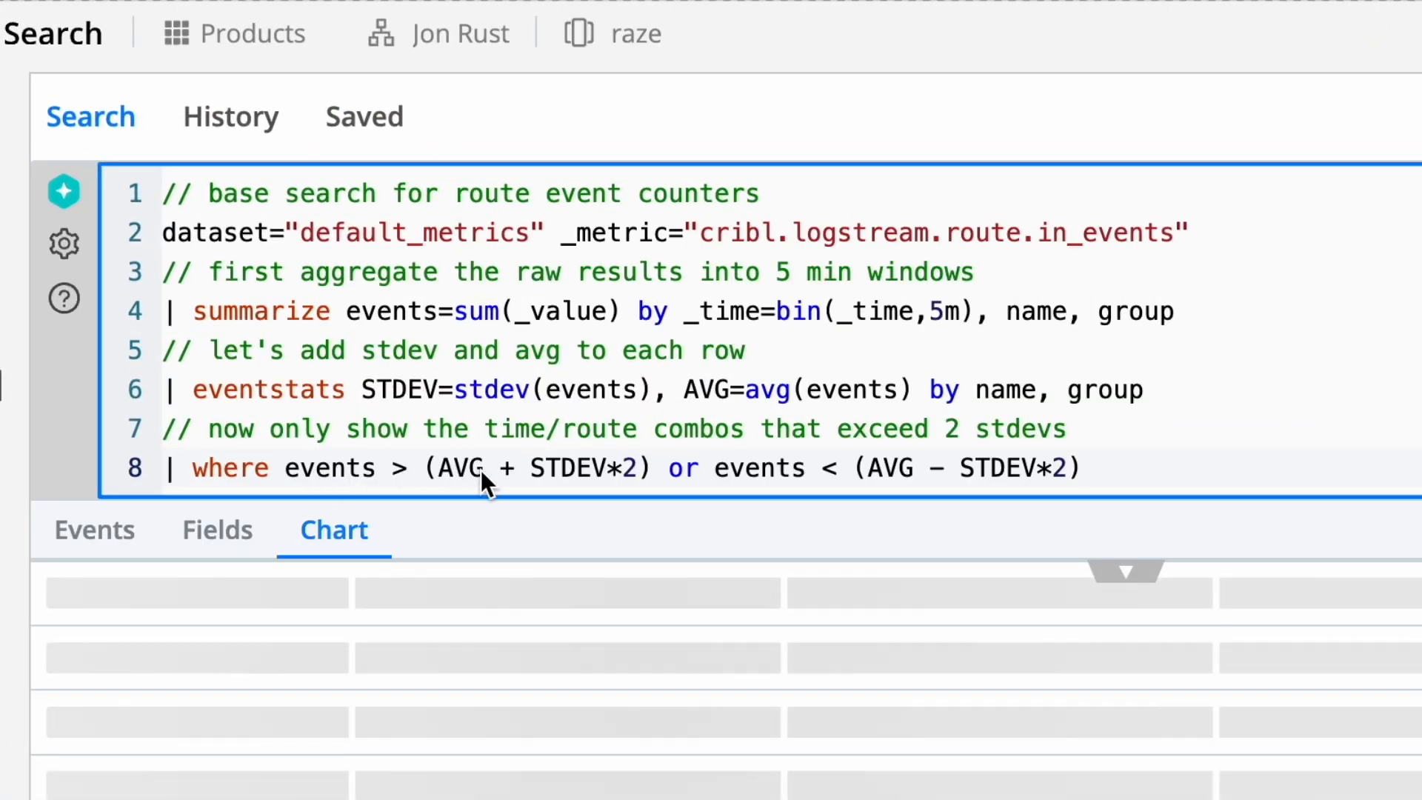
{"action": "mouse_move", "coordinate": [544, 474]}
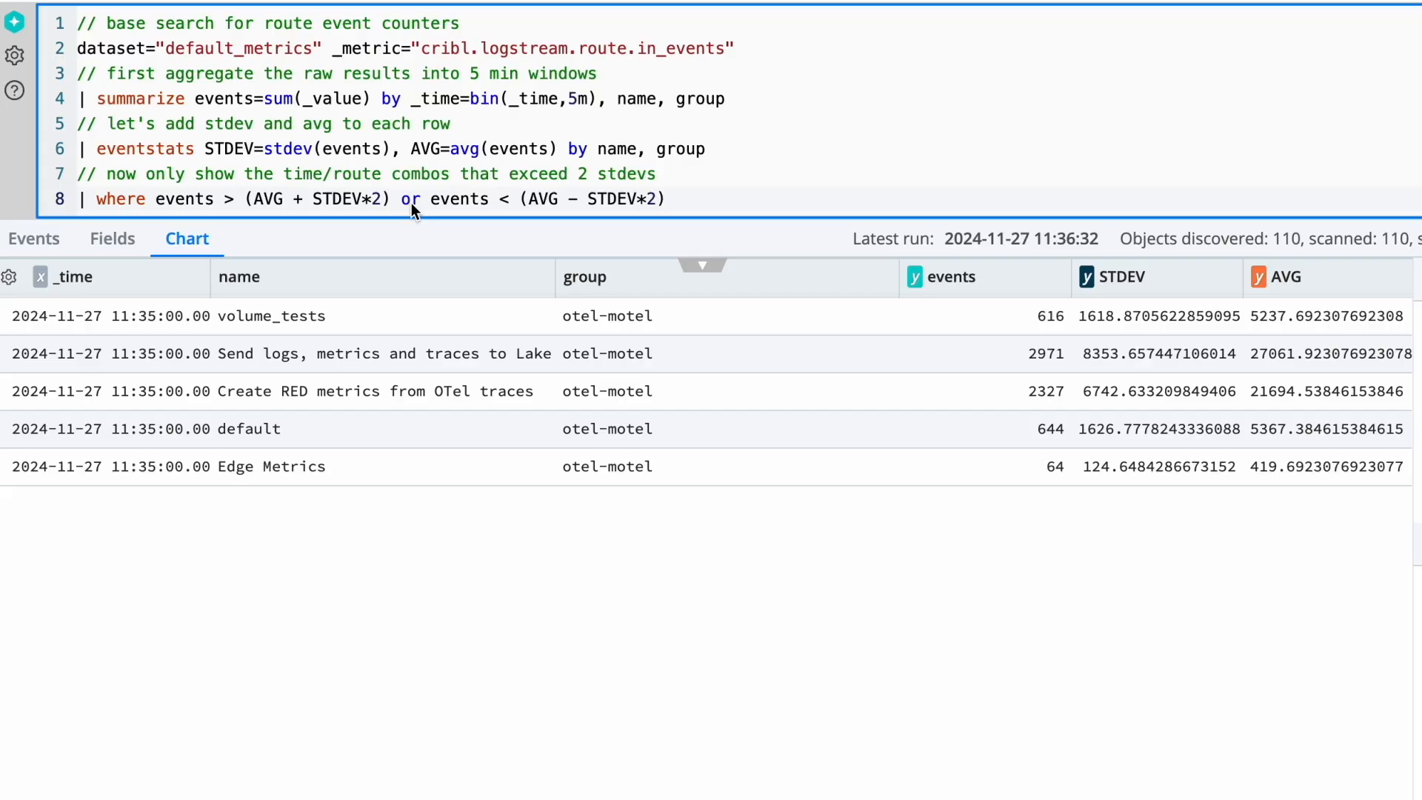
{"action": "key", "text": "Left"}
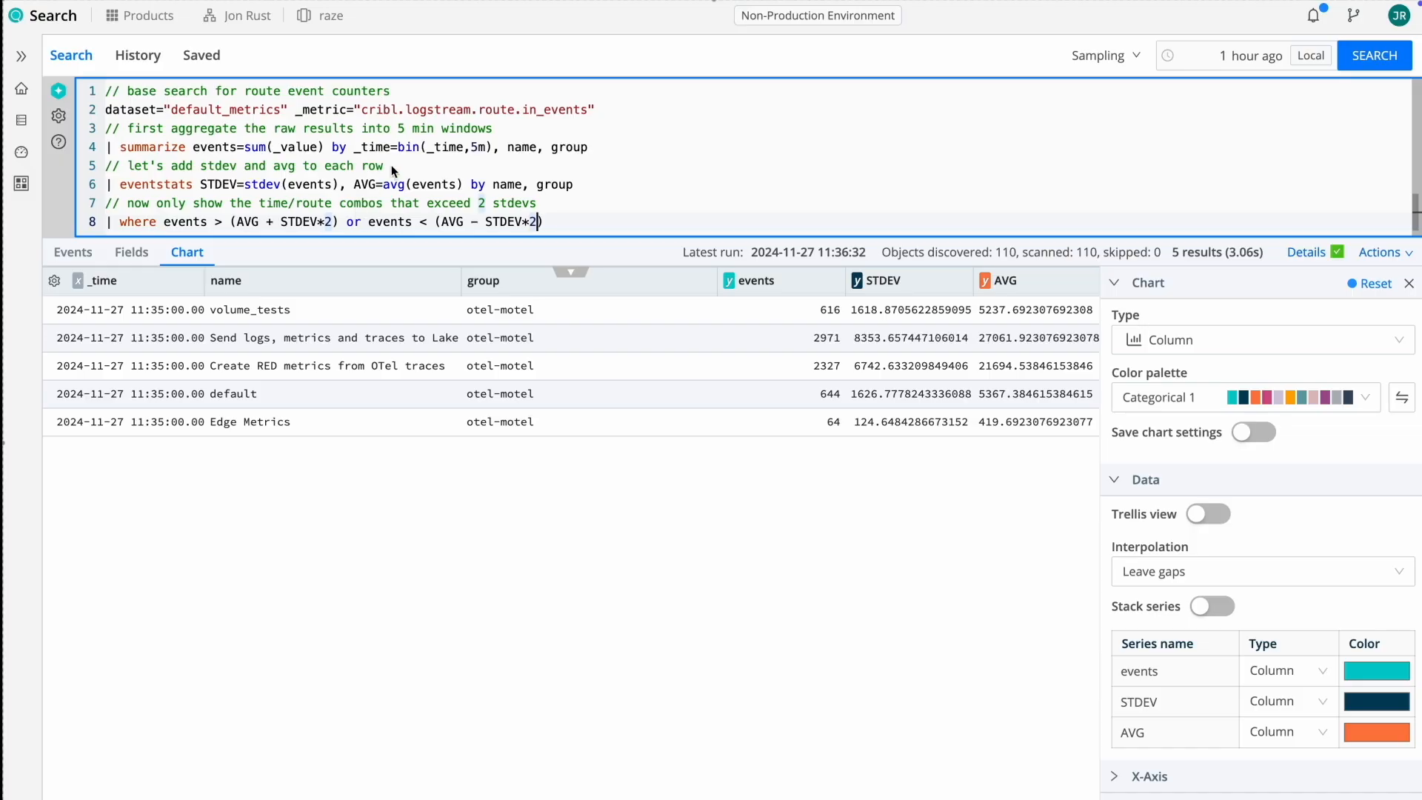
Start saving the search and schedule it to run every hour at minute 0
{"action": "left_click", "coordinate": [1392, 253]}
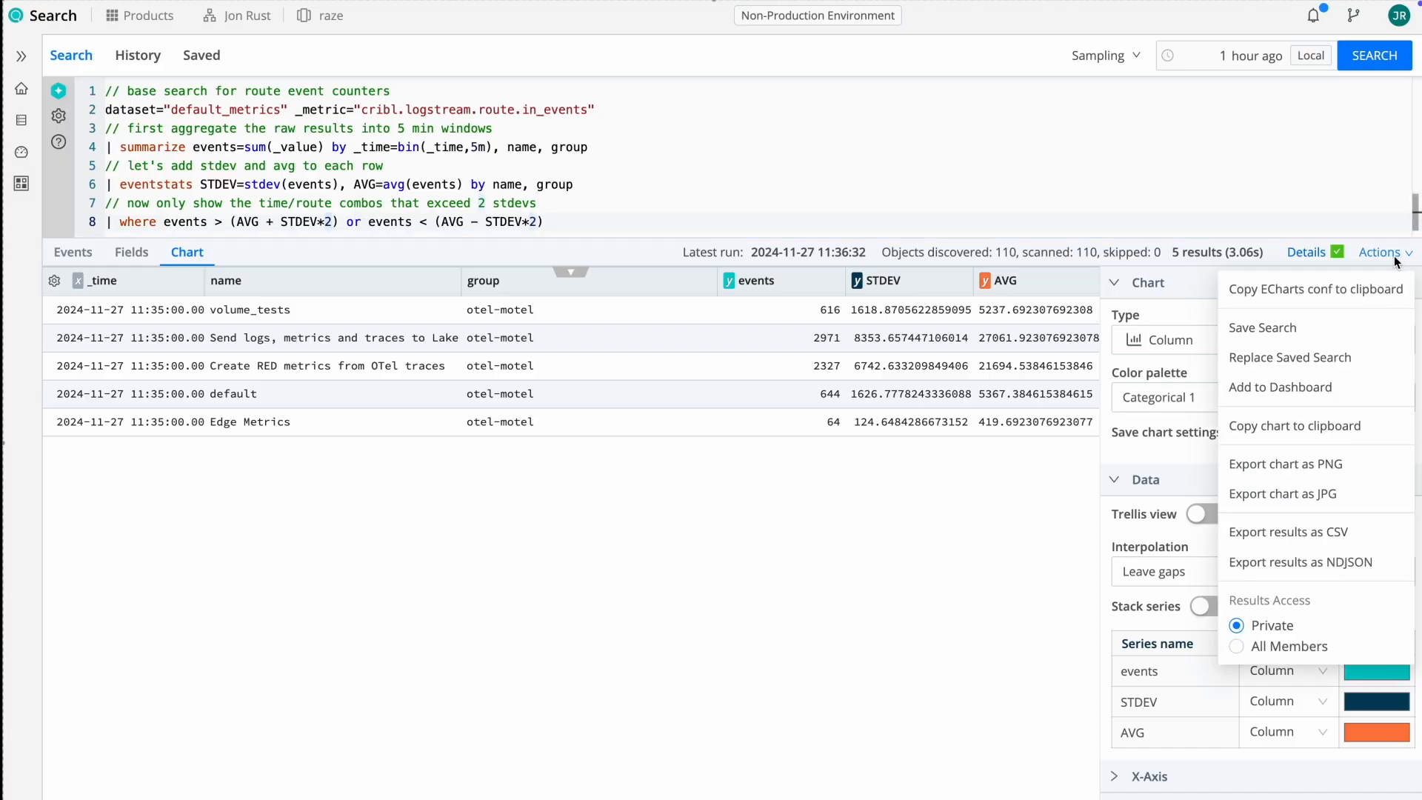
{"action": "left_click", "coordinate": [1346, 325]}
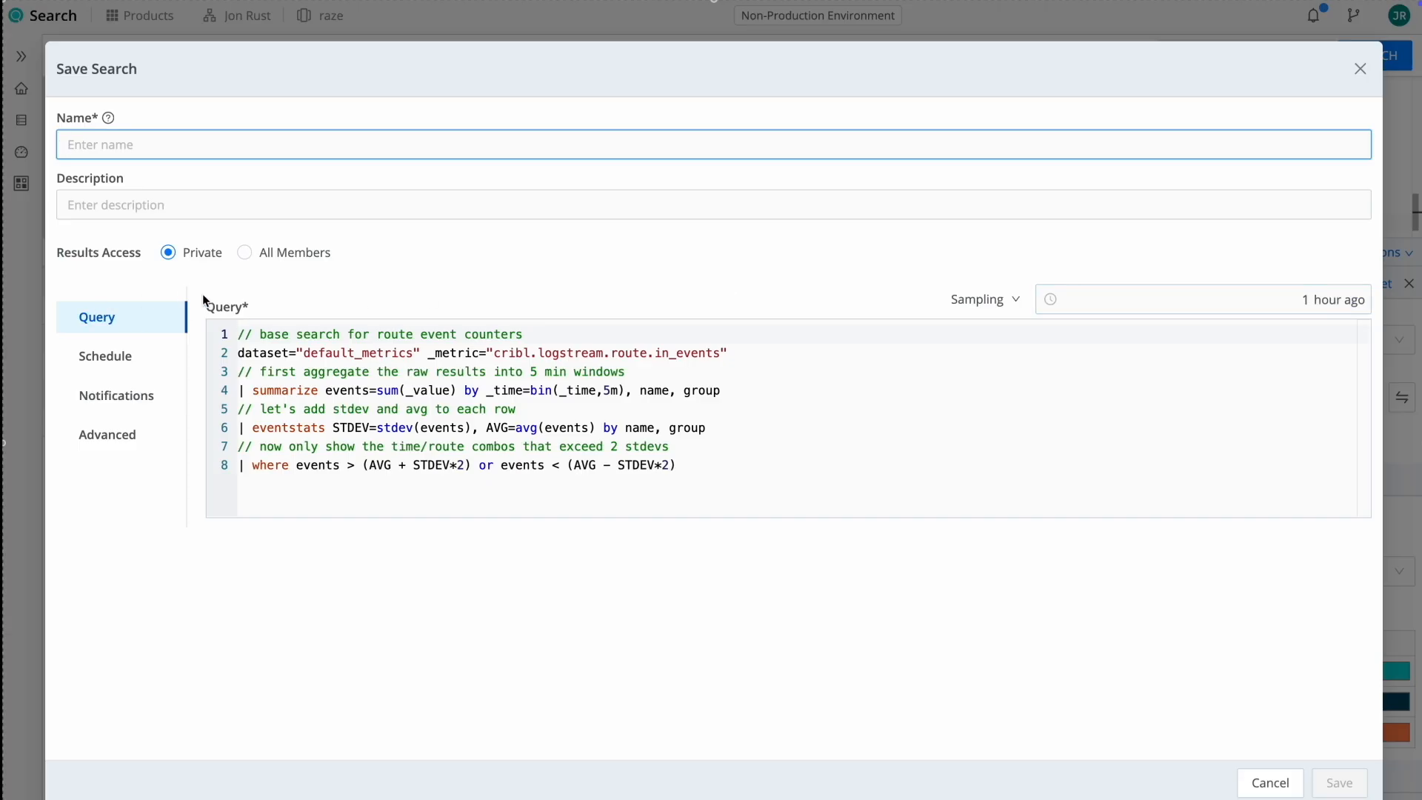
{"action": "left_click", "coordinate": [119, 356]}
{"action": "left_click", "coordinate": [320, 309]}
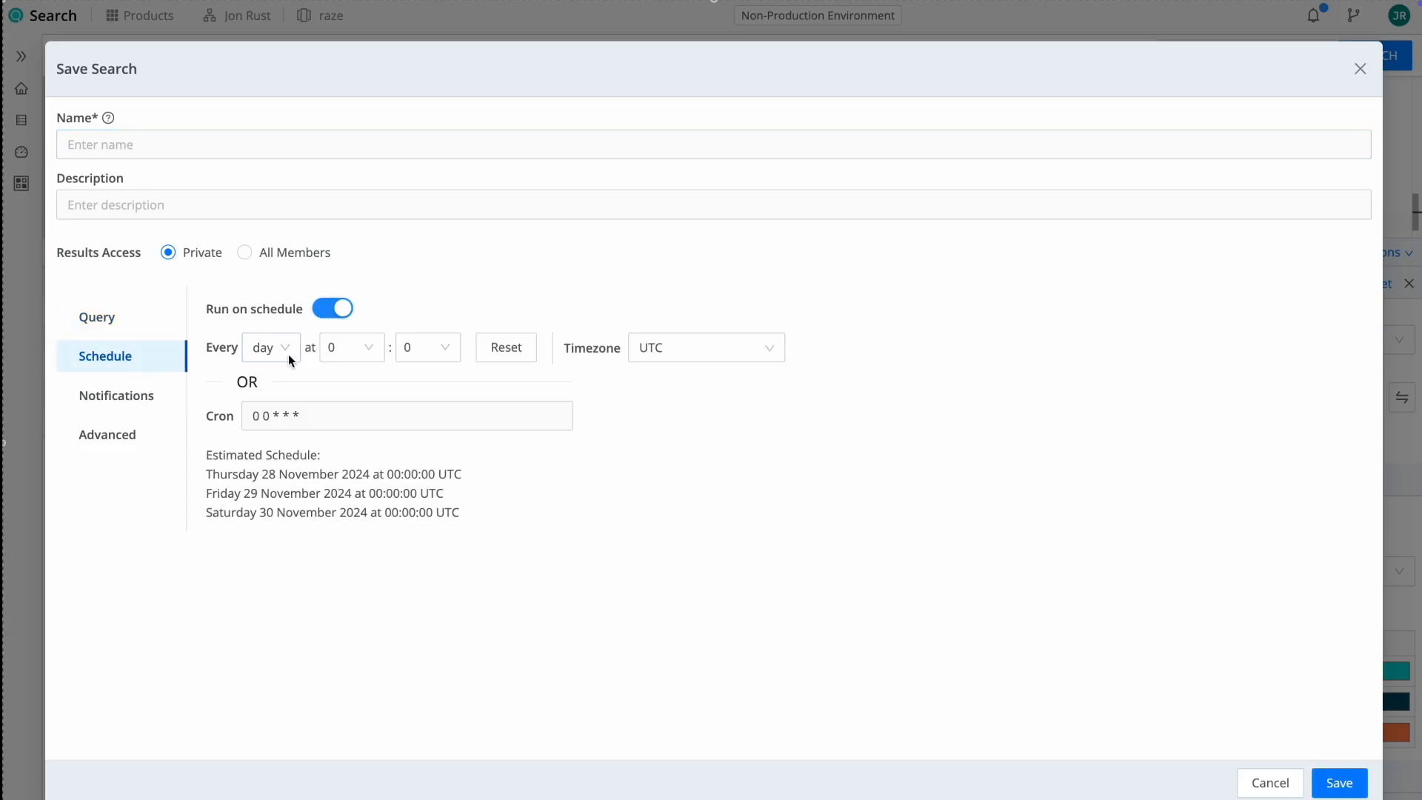
{"action": "left_click", "coordinate": [281, 350]}
{"action": "left_click", "coordinate": [277, 504]}
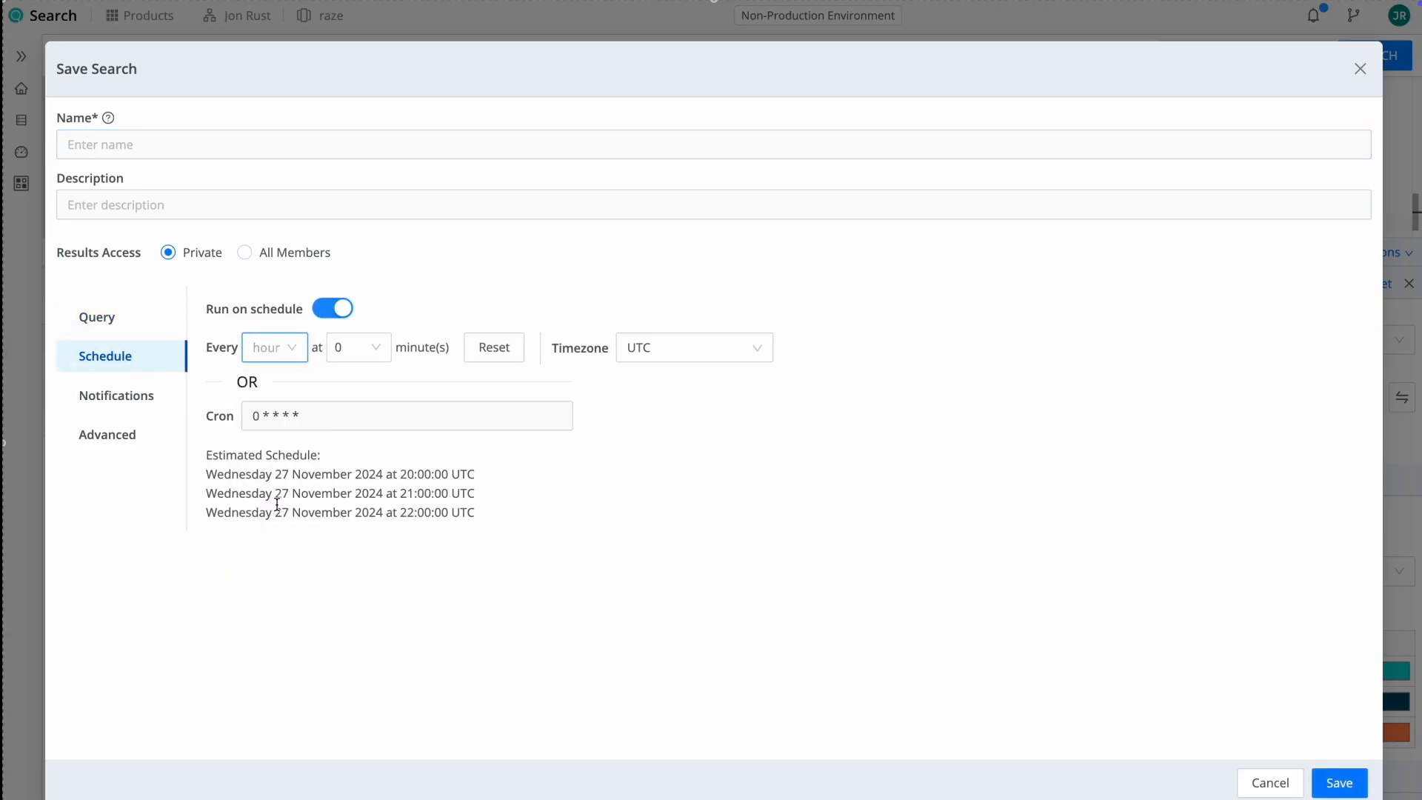
Turn on notifications for the saved search, view the available and new notification target types, and cancel
{"action": "left_click", "coordinate": [131, 393]}
{"action": "left_click", "coordinate": [325, 308]}
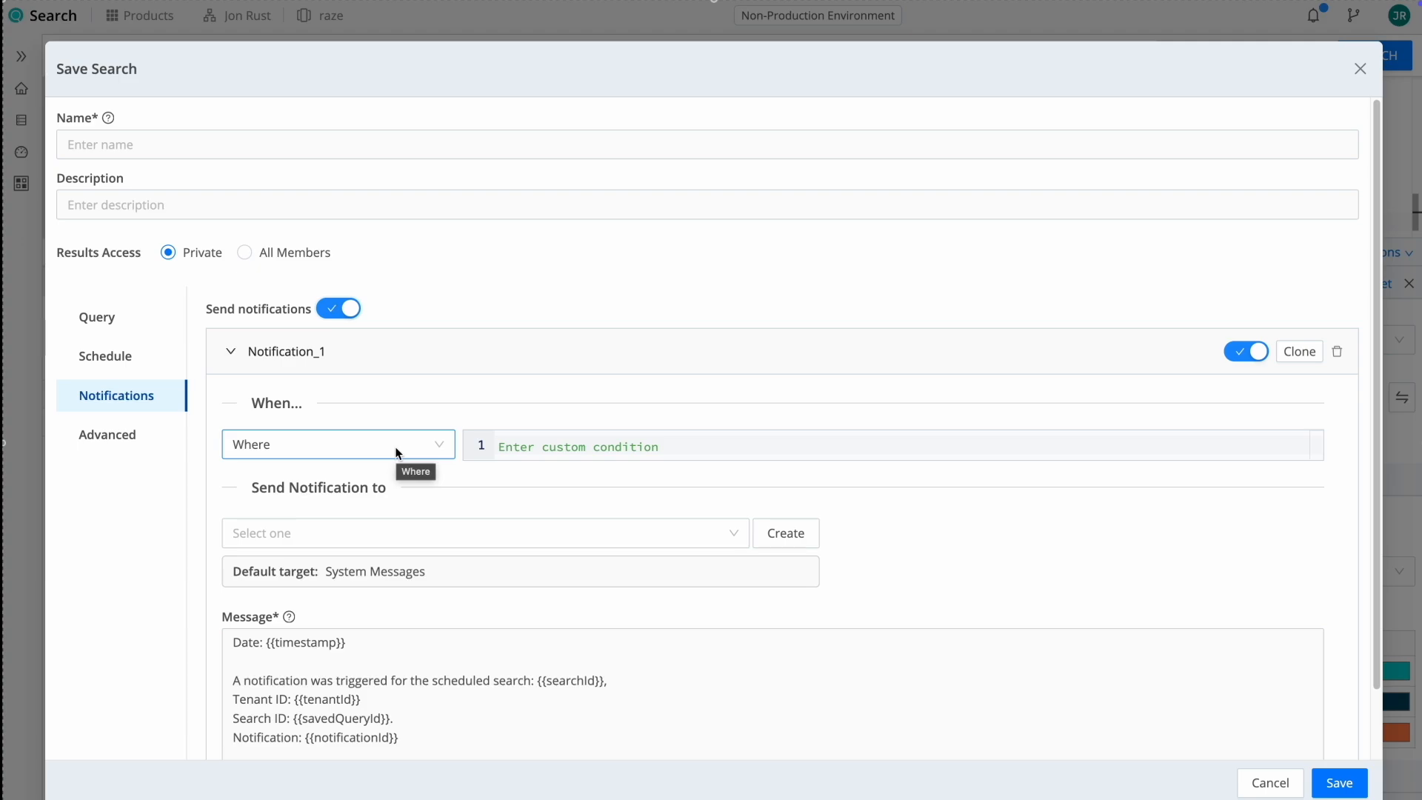
{"action": "left_click", "coordinate": [358, 527]}
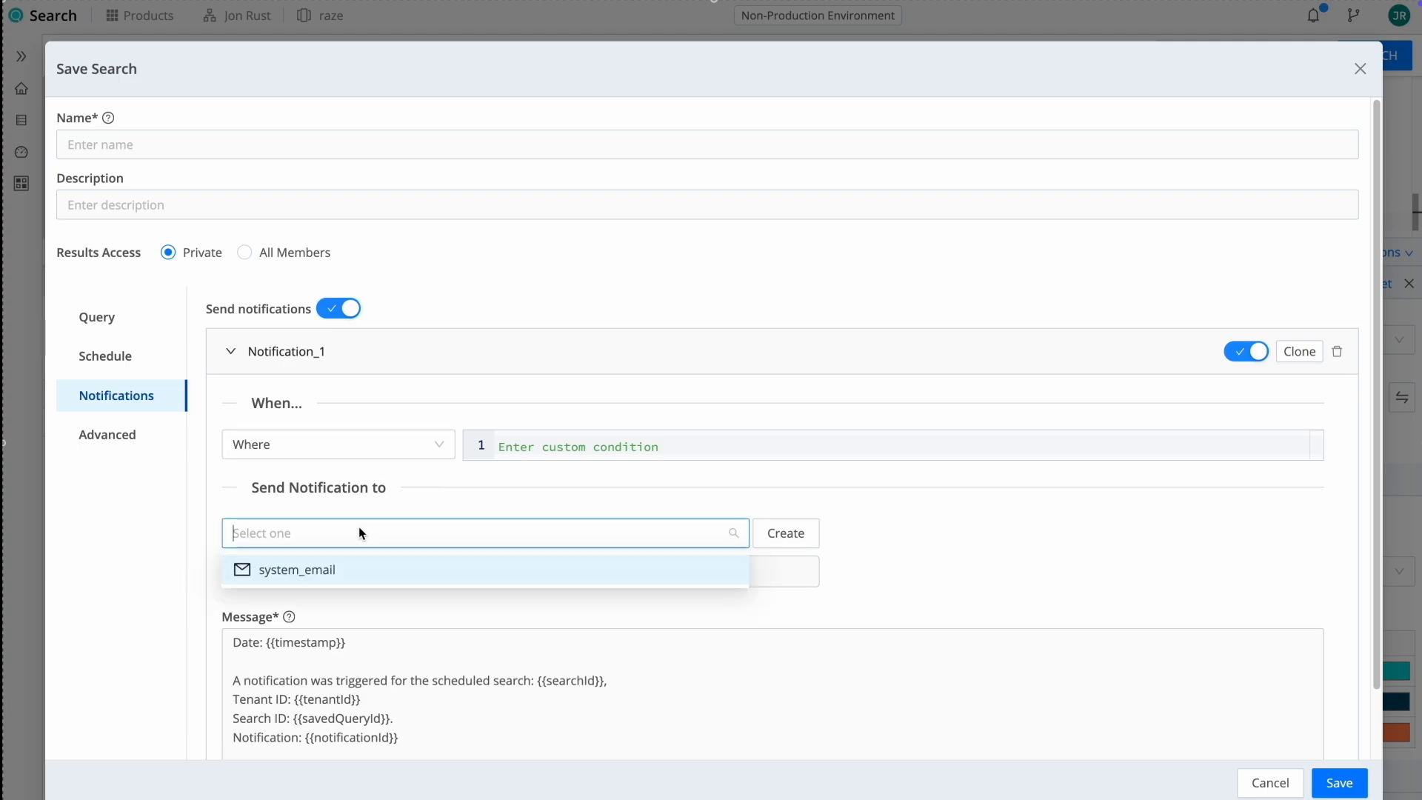
{"action": "left_click", "coordinate": [785, 533]}
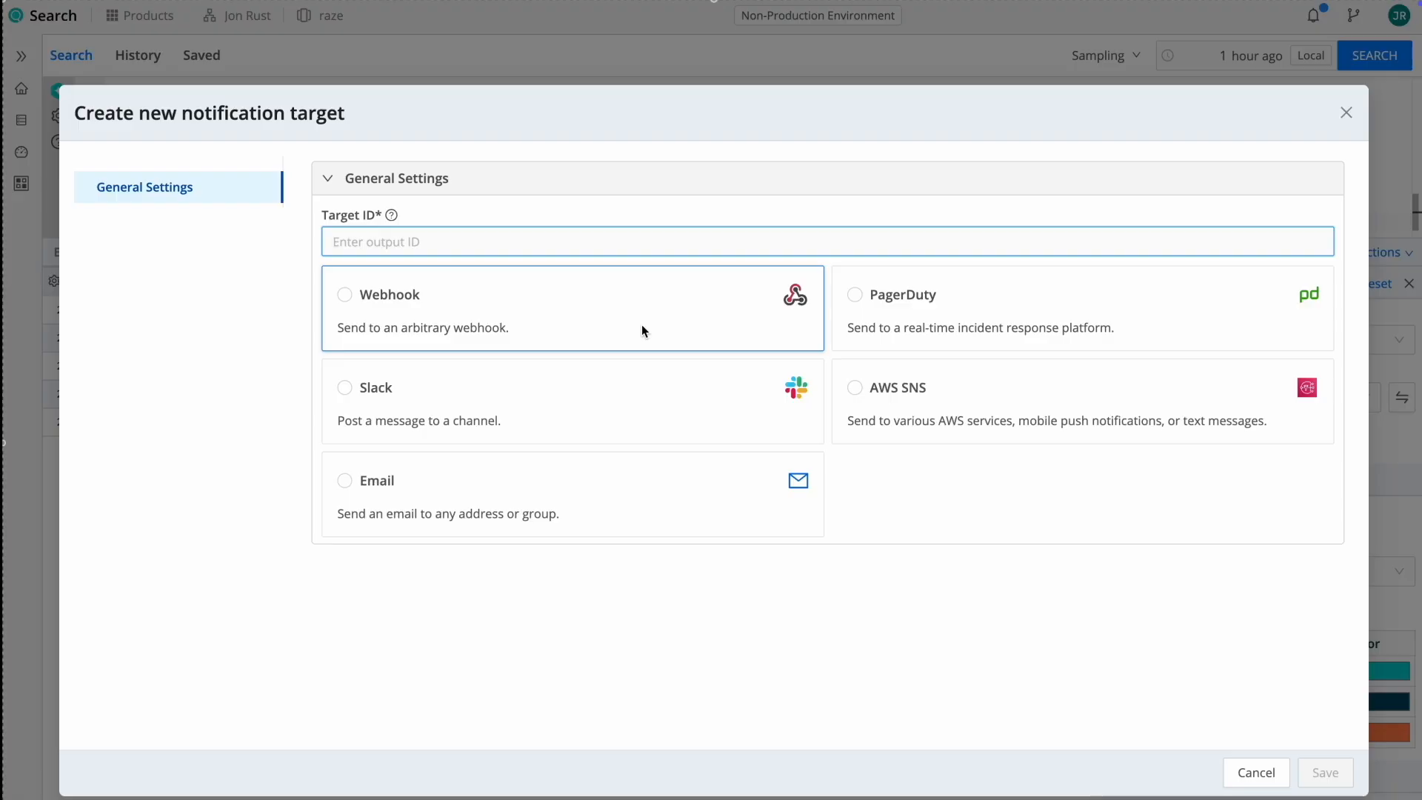
{"action": "left_click", "coordinate": [1270, 769]}
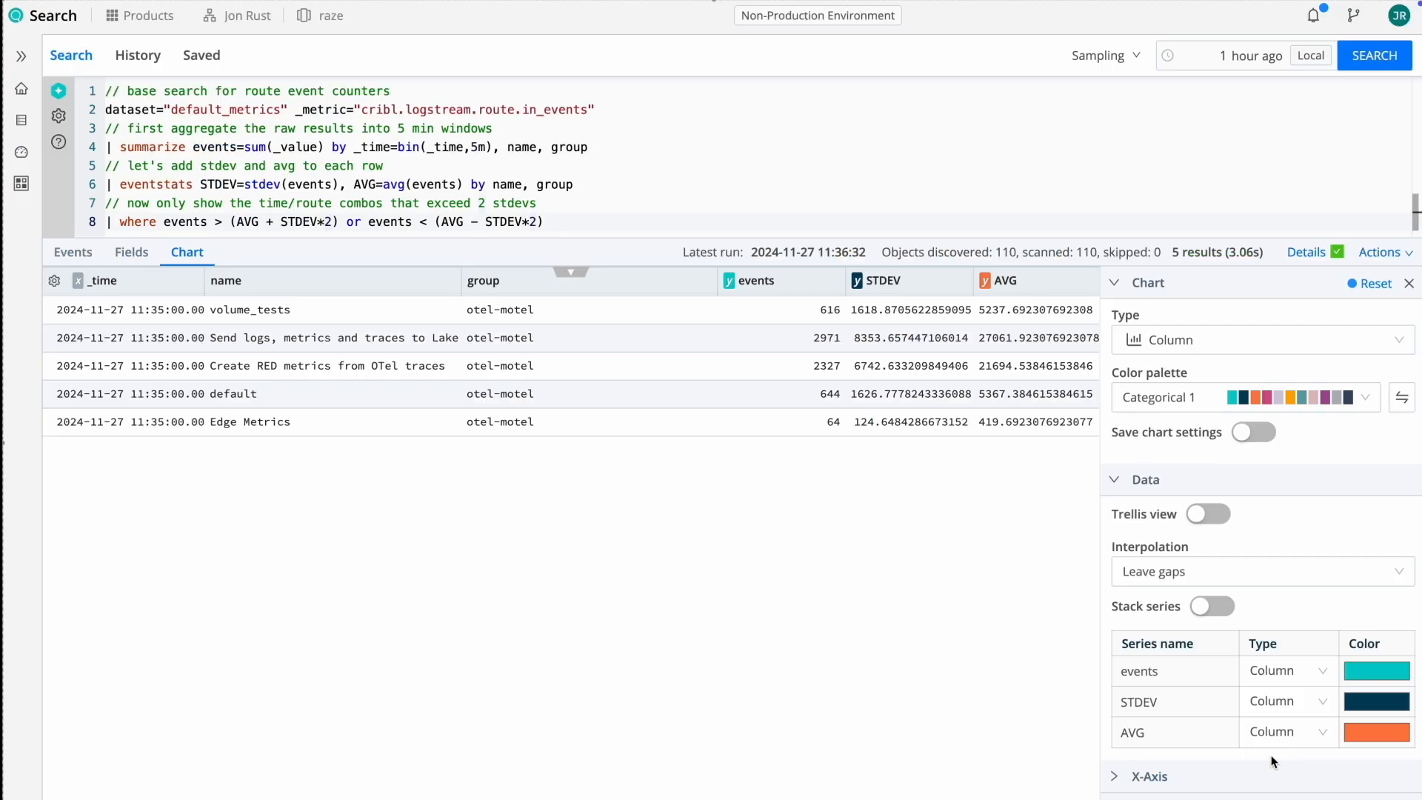